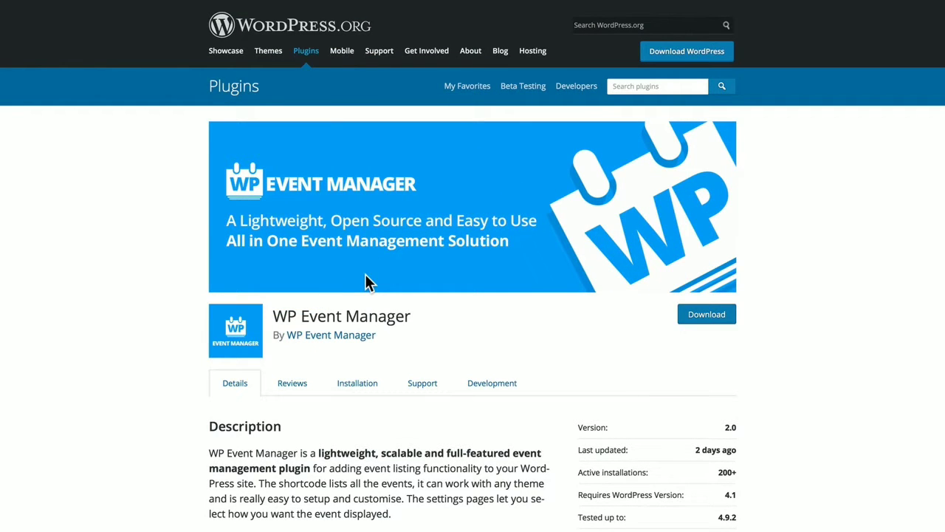
Scroll through the plugin details and go to the WP Event Manager author website
scroll(287, 369, down, 3)
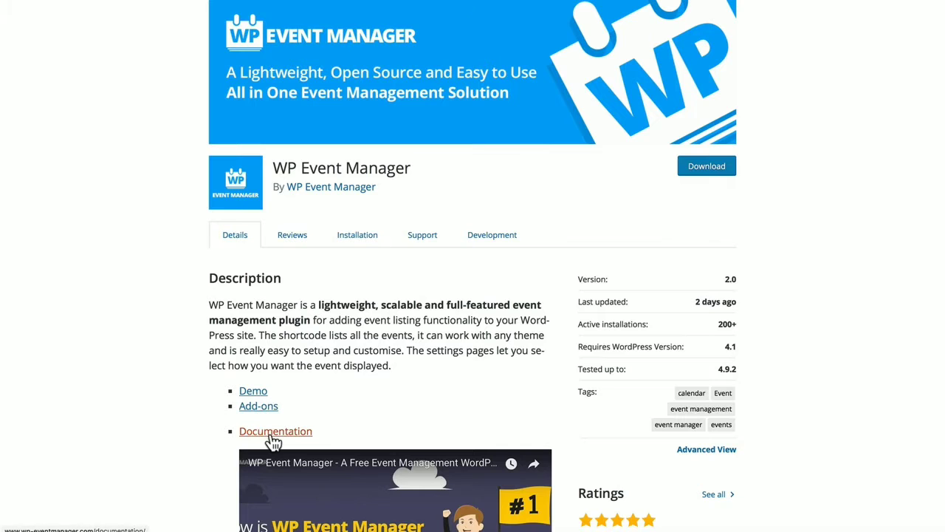
scroll(459, 369, down, 5)
scroll(457, 362, down, 3)
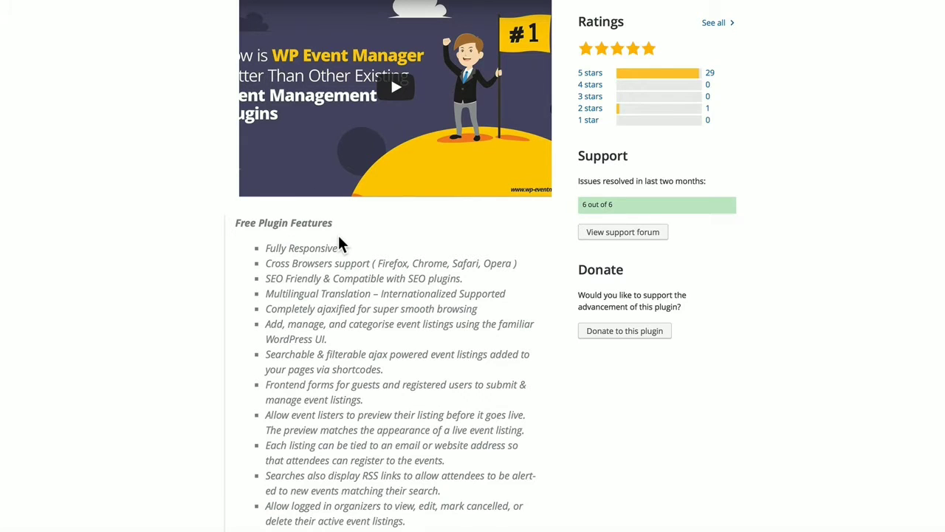
scroll(340, 244, down, 4)
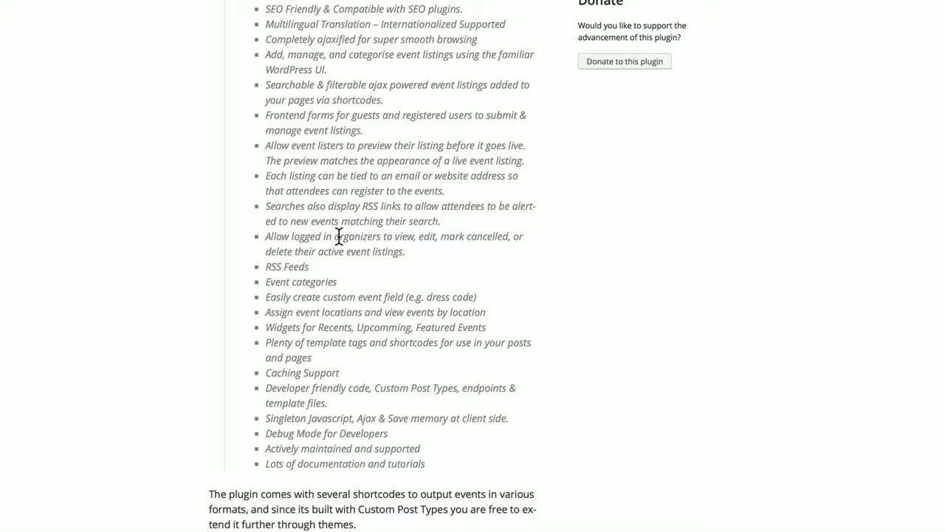
scroll(339, 236, down, 6)
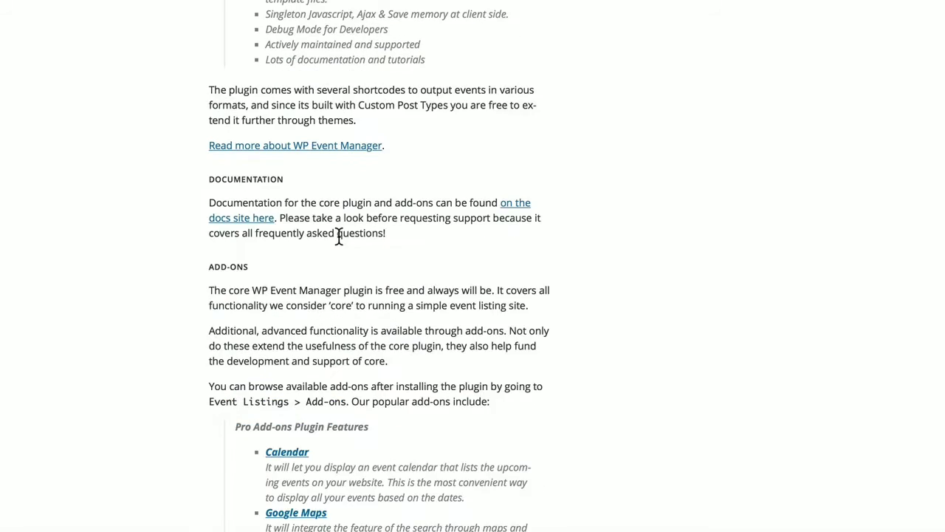
scroll(339, 235, down, 6)
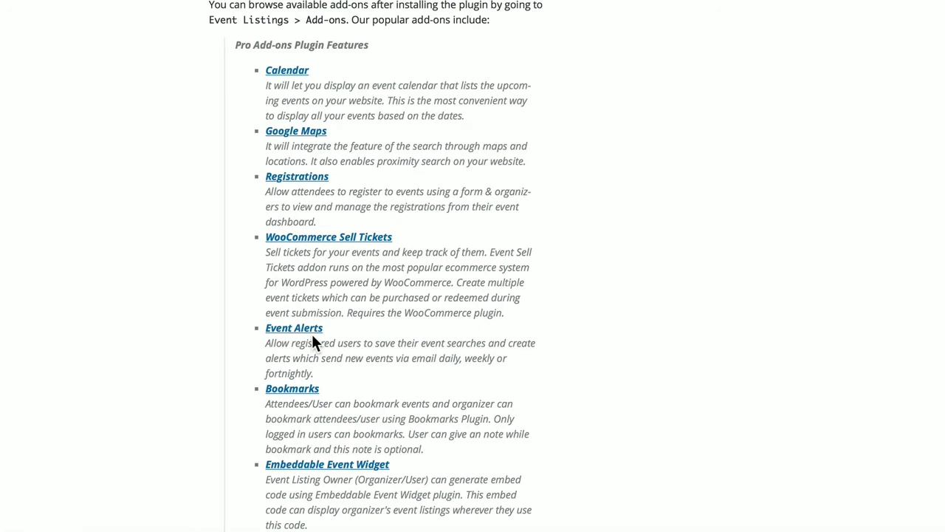
scroll(312, 342, down, 3)
scroll(311, 336, down, 1)
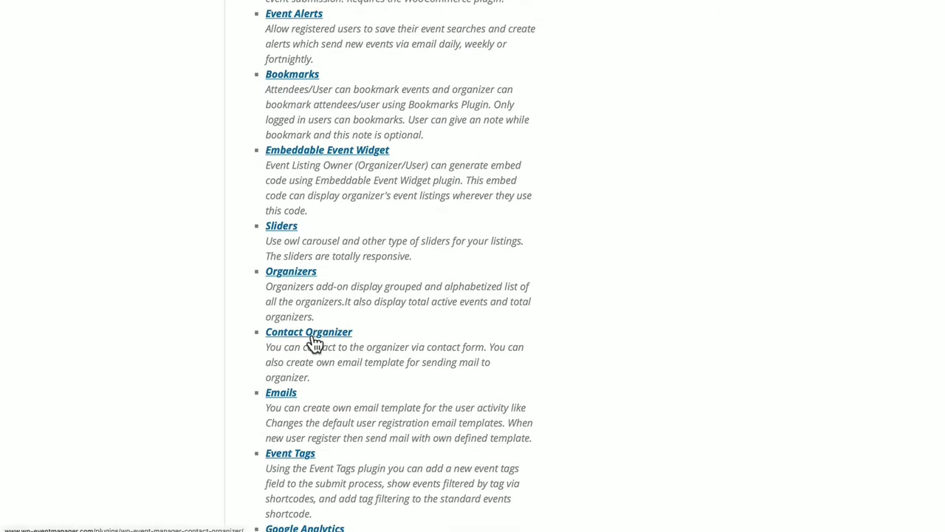
scroll(314, 342, down, 1)
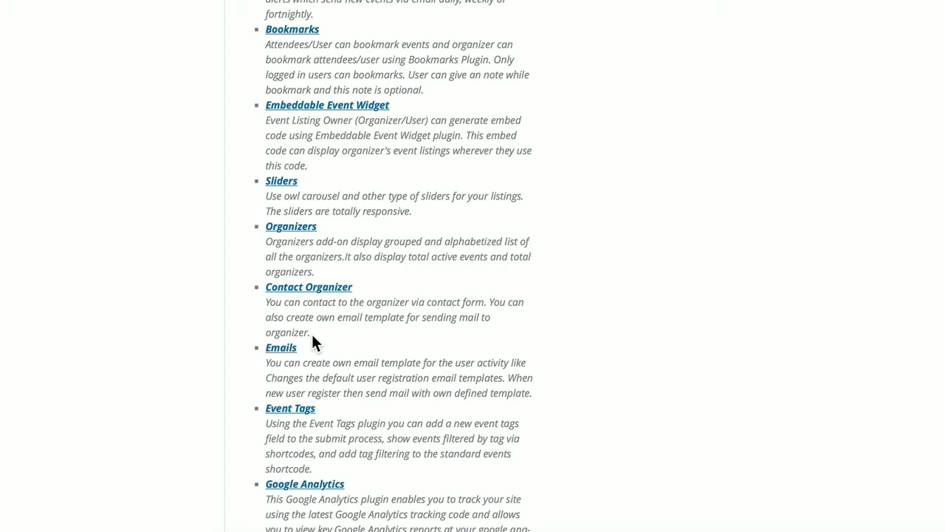
scroll(313, 338, down, 3)
scroll(312, 338, down, 5)
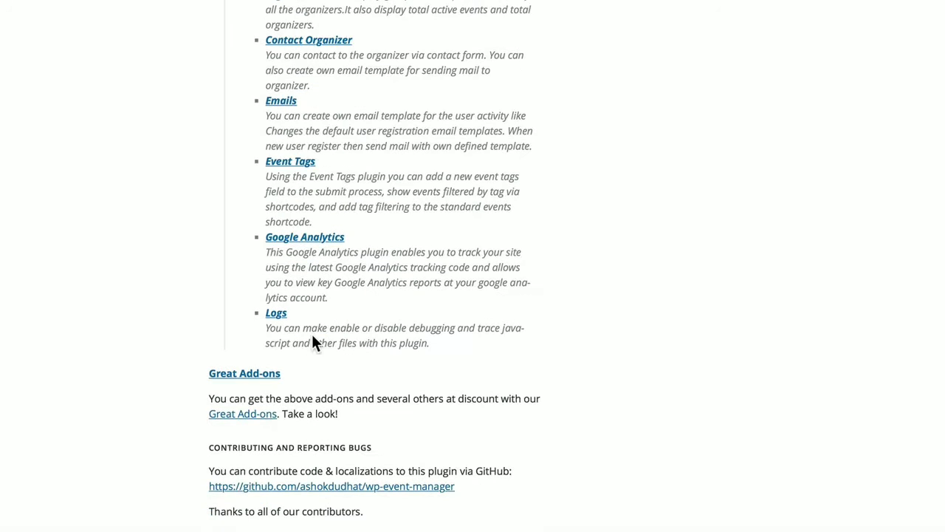
scroll(312, 340, down, 18)
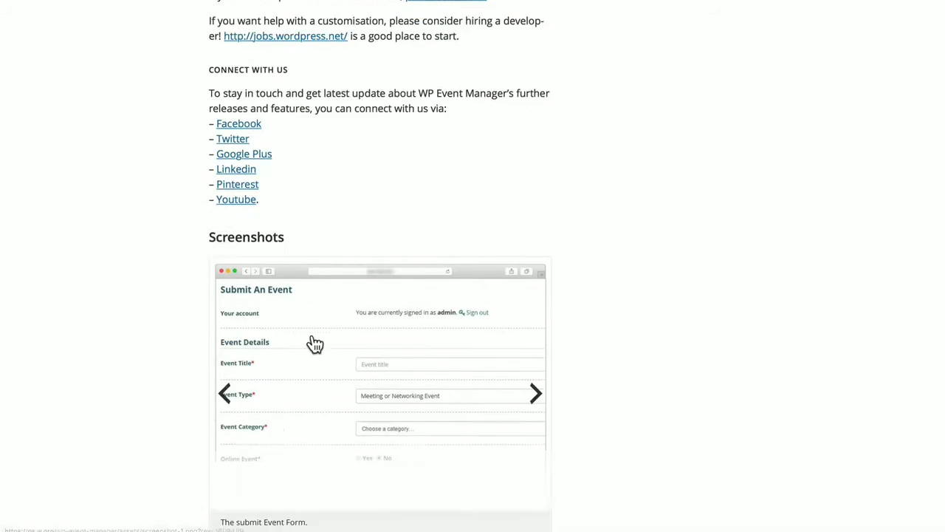
scroll(314, 343, down, 6)
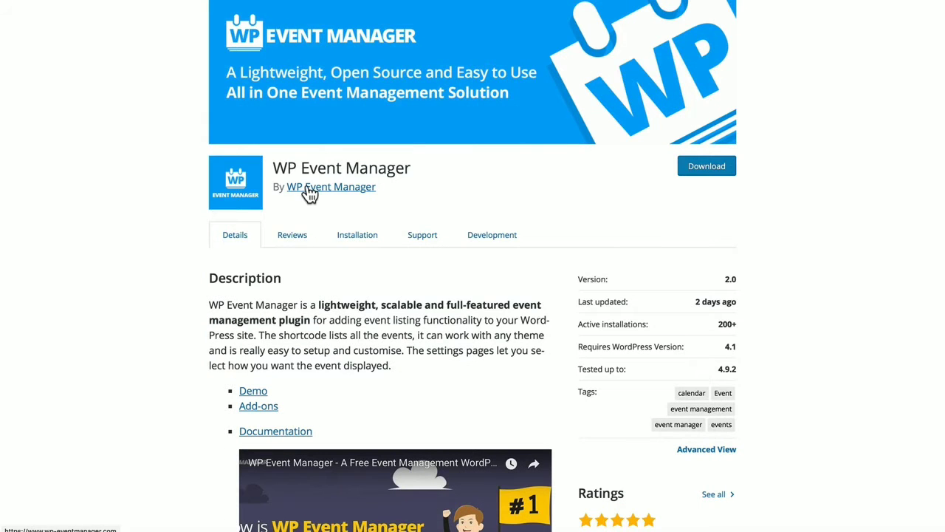
click(307, 189)
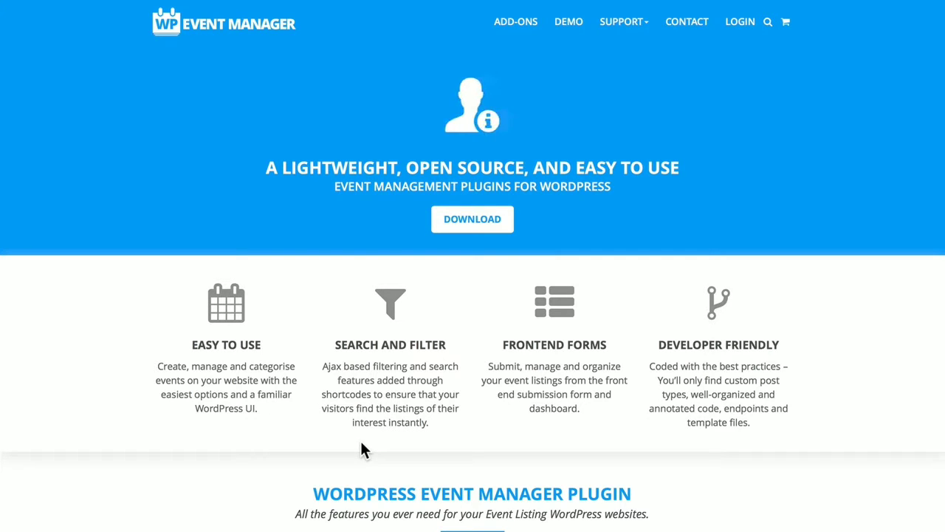
Browse the home page features, view the demo, then open Support > Documentation
scroll(362, 449, down, 6)
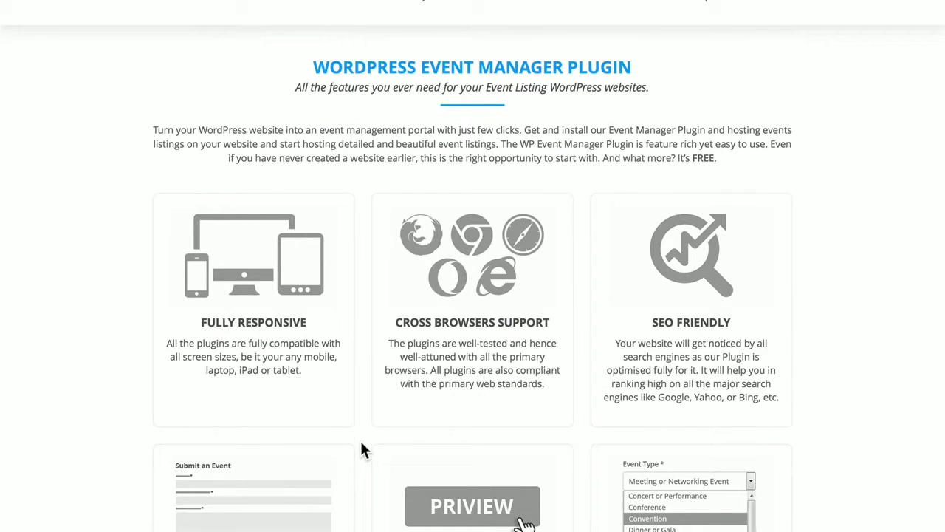
scroll(361, 449, down, 5)
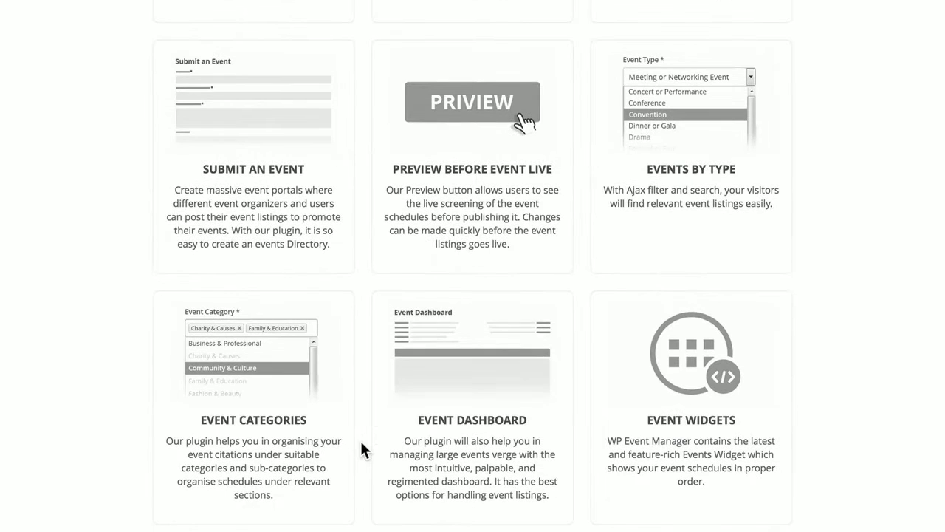
scroll(360, 443, down, 2)
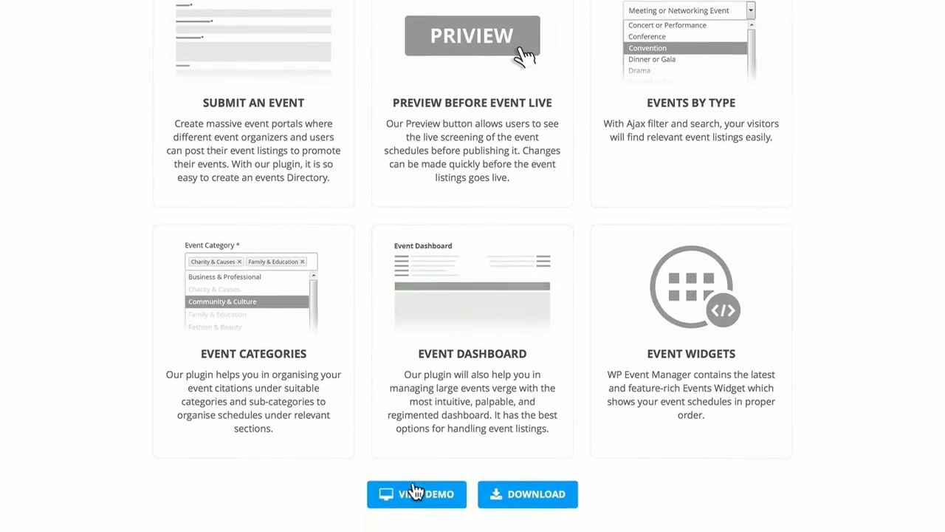
click(422, 485)
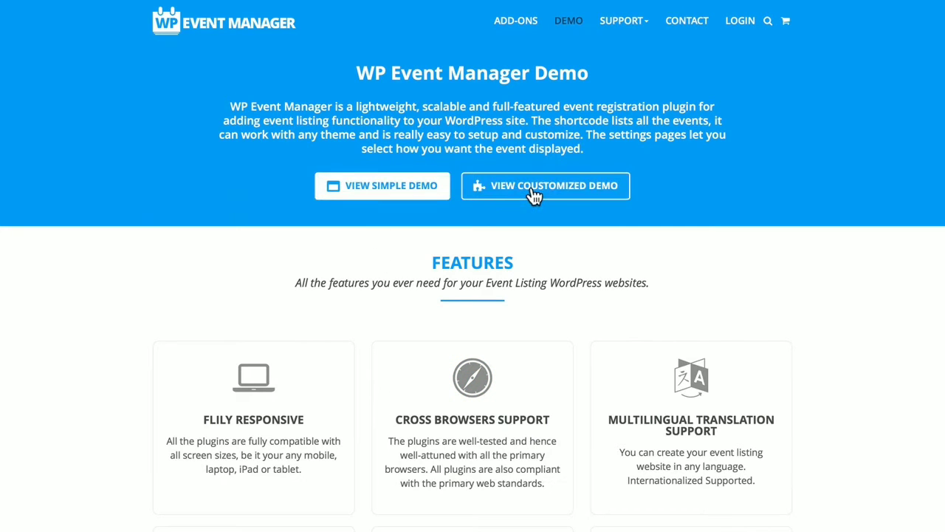
click(624, 22)
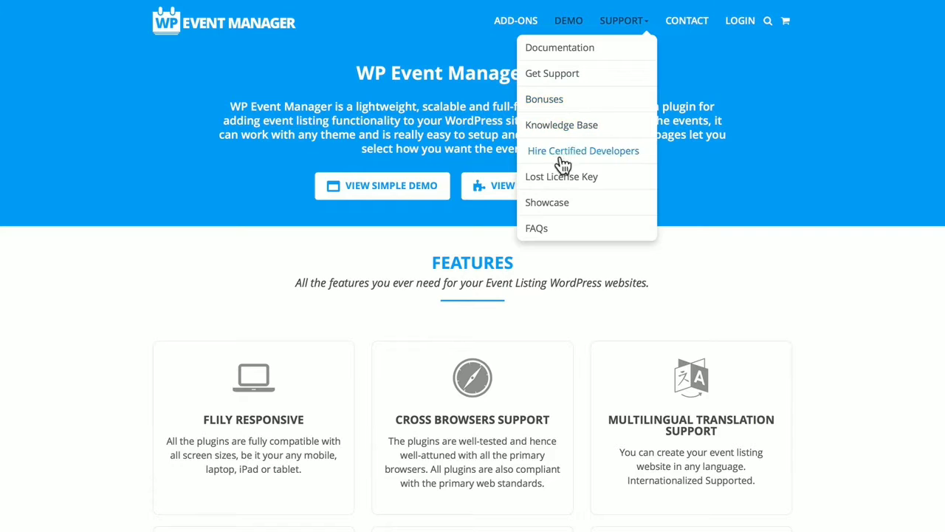
click(563, 48)
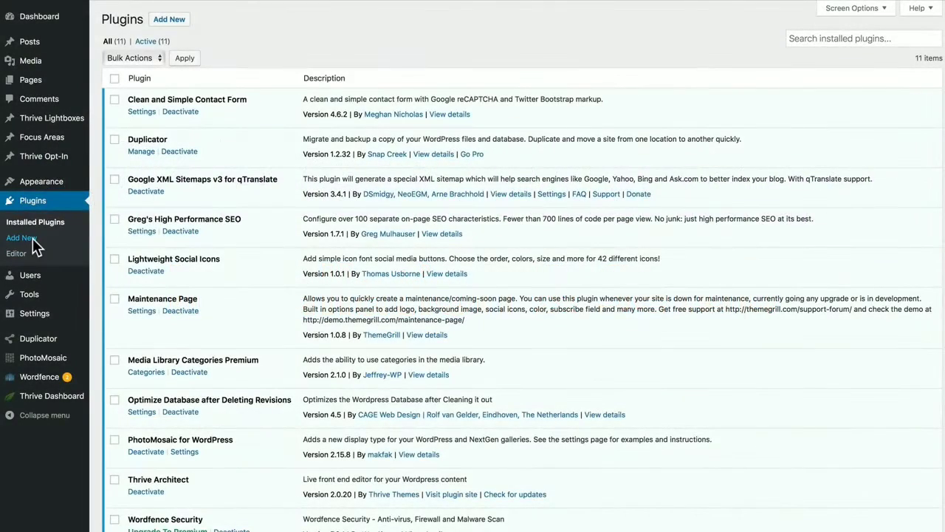
Search Add Plugins for 'wp event manager' and install the WP Event Manager plugin
click(32, 239)
click(811, 53)
text(wp event manager)
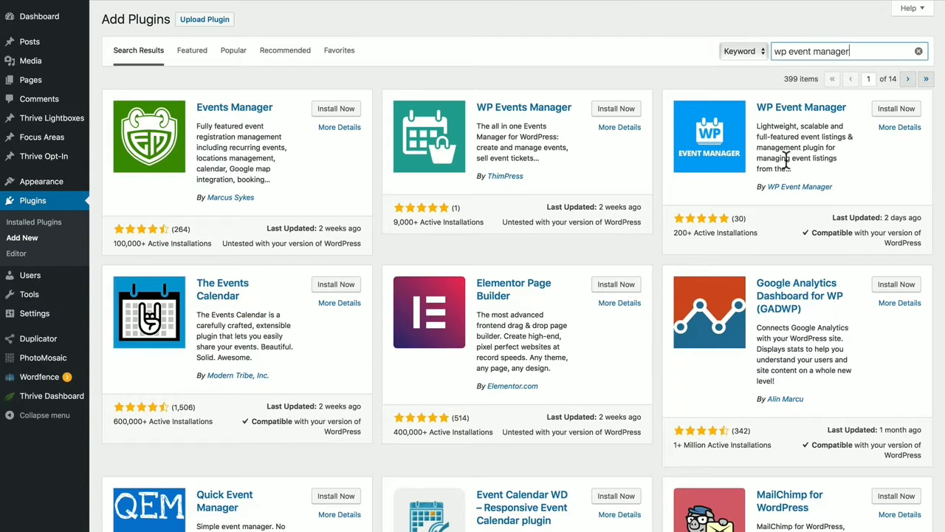
click(895, 110)
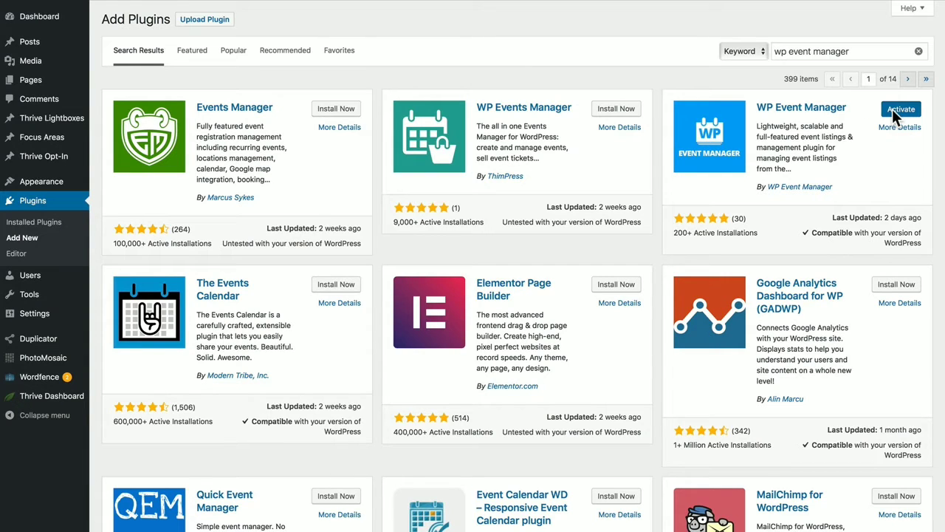
Activate WP Event Manager, dismiss the rating notice, and continue to page setup
click(895, 109)
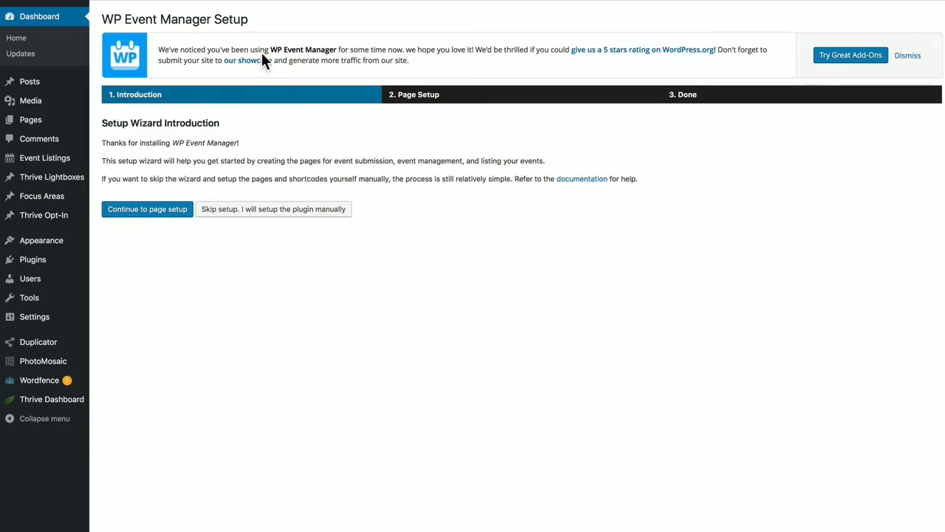
click(907, 55)
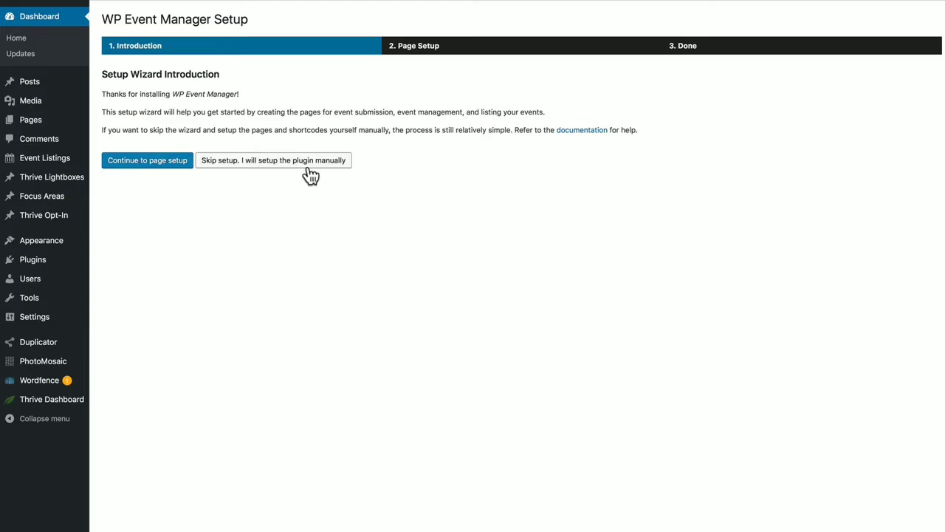
click(153, 160)
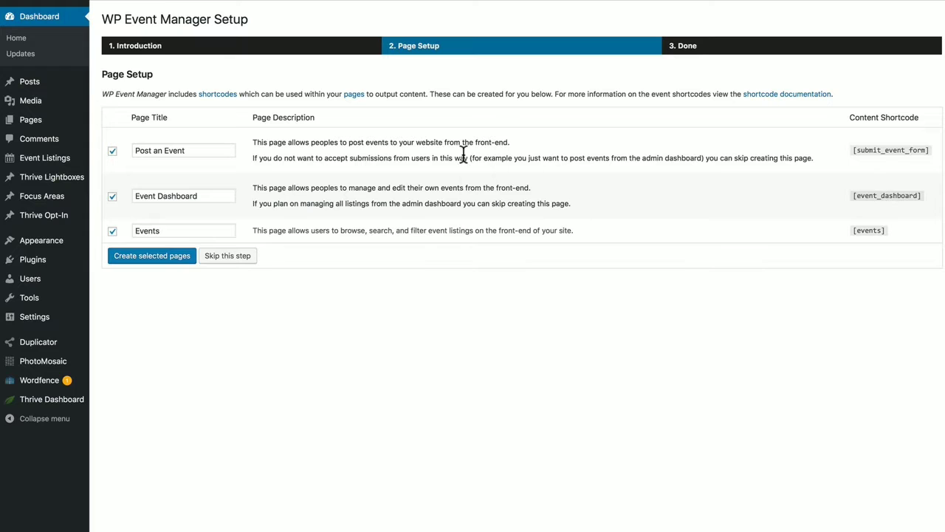
Create the Post an Event, Event Dashboard and Events pages, keeping all three checked
click(159, 151)
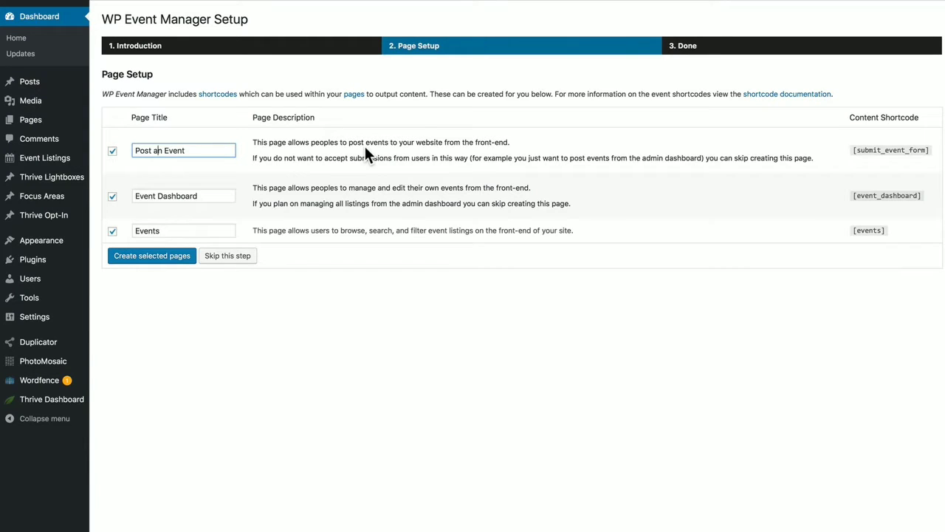
click(112, 153)
click(112, 154)
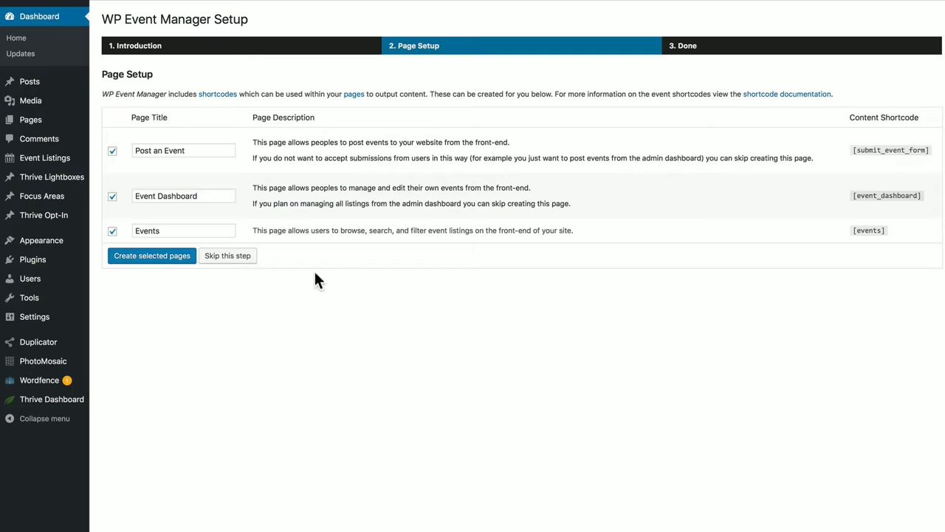
click(138, 254)
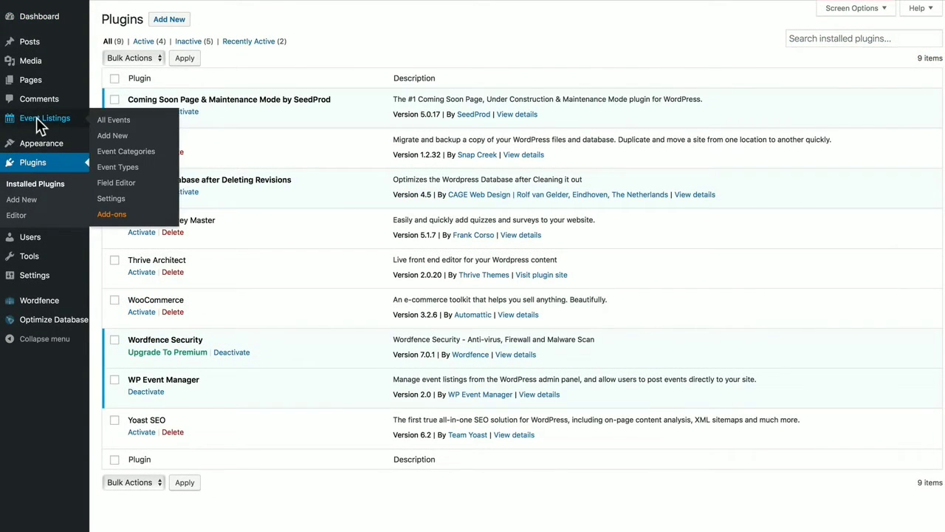
Check Event Listings, then view Pages listing Event Dashboard, Events and Post an Event
click(36, 118)
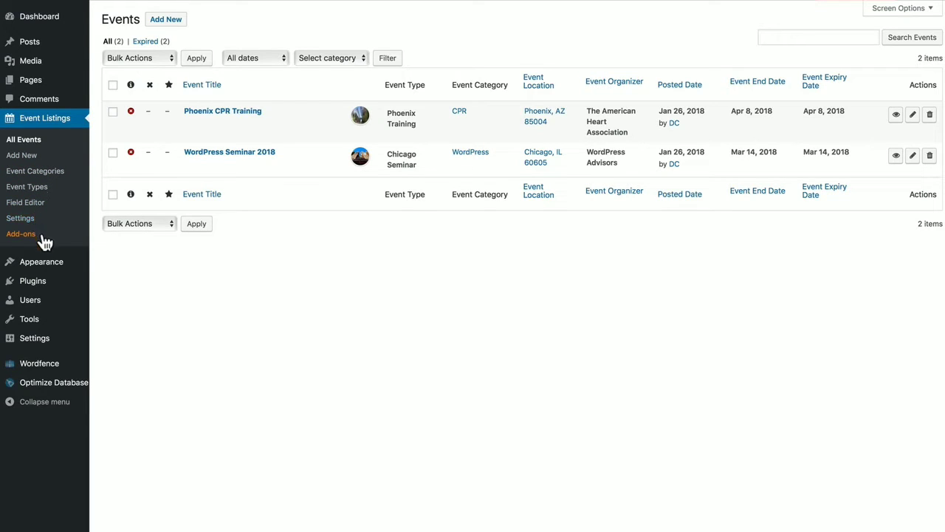
click(35, 81)
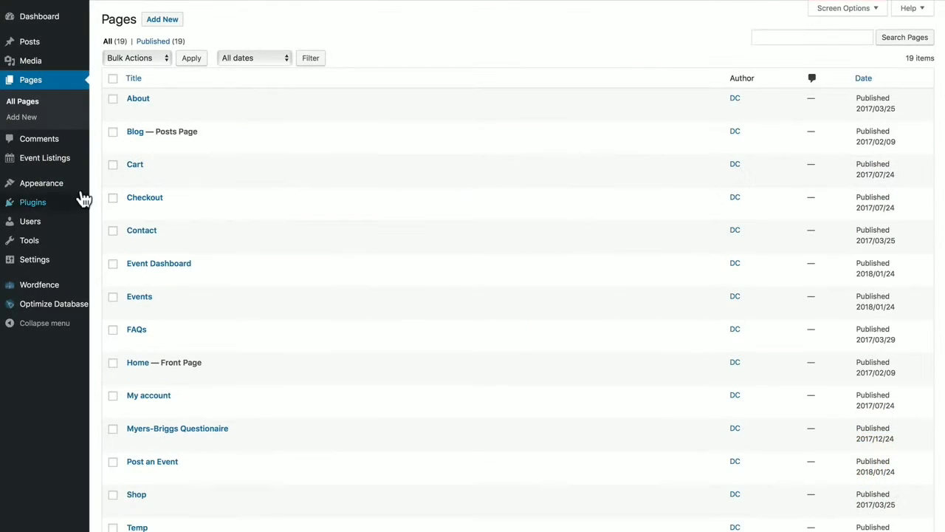
mouse_move(61, 161)
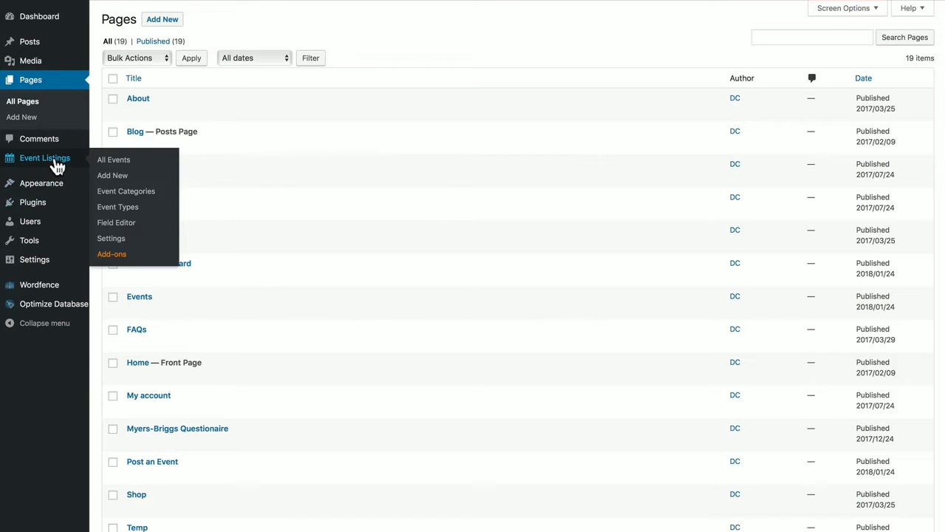
click(111, 239)
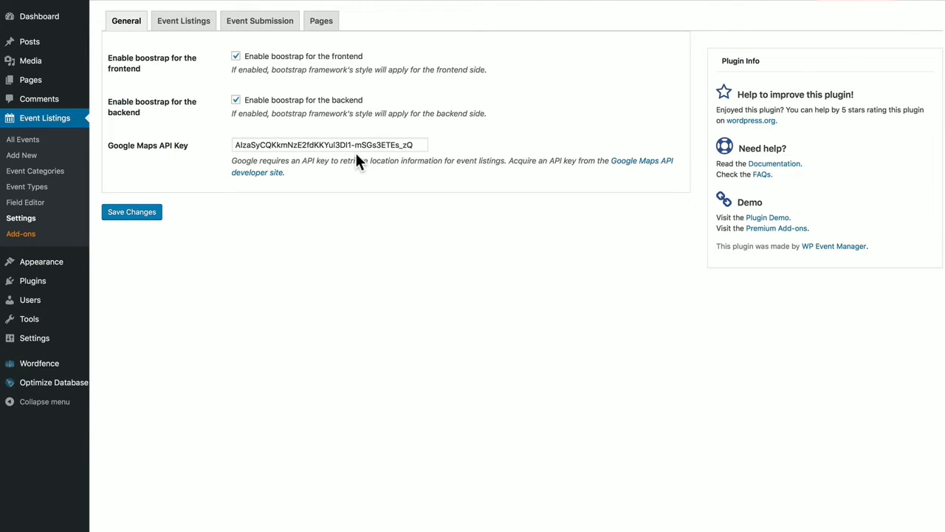
click(648, 161)
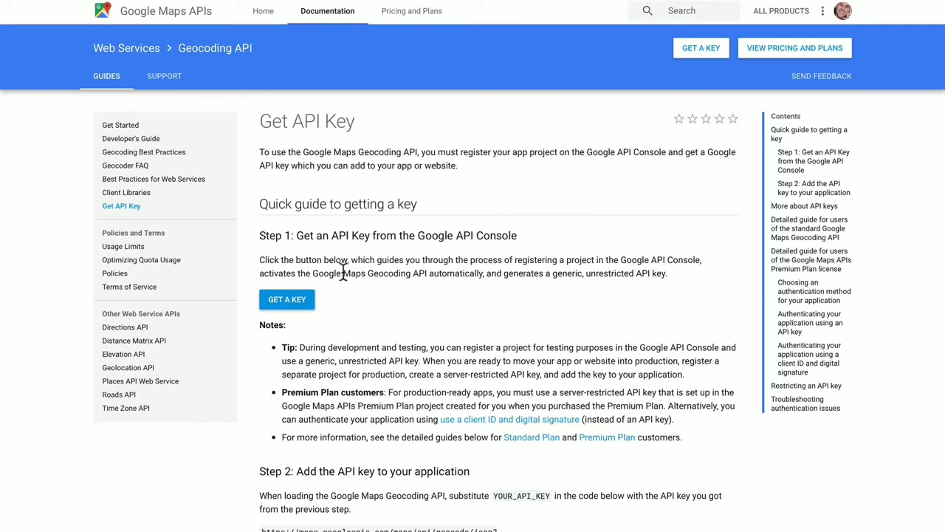
click(287, 309)
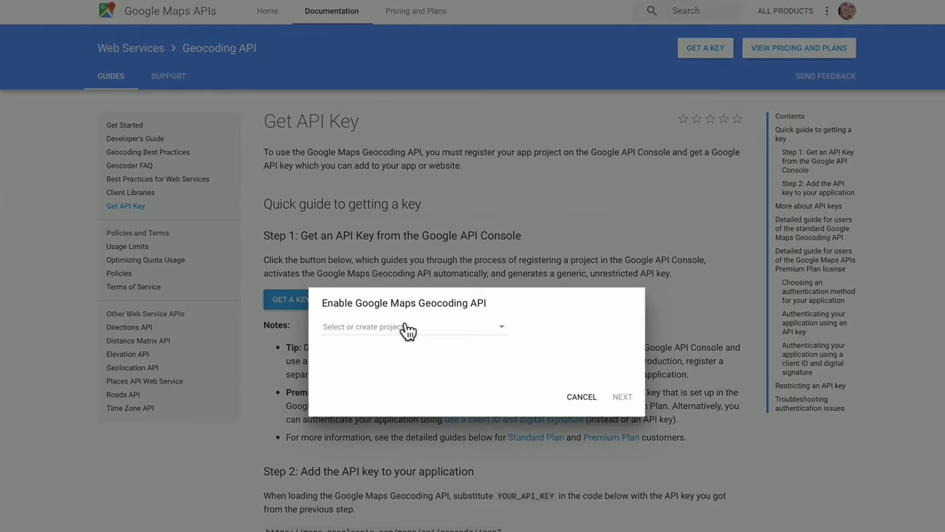
click(501, 332)
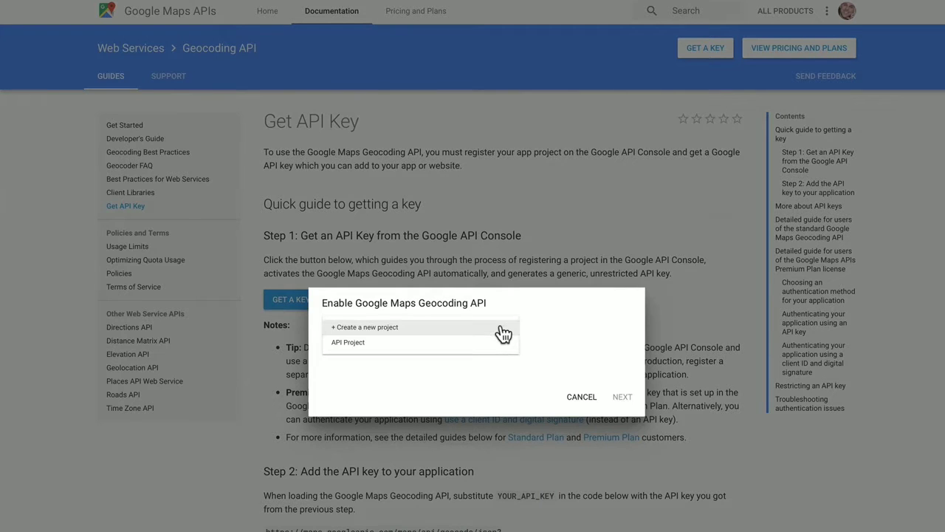
click(356, 341)
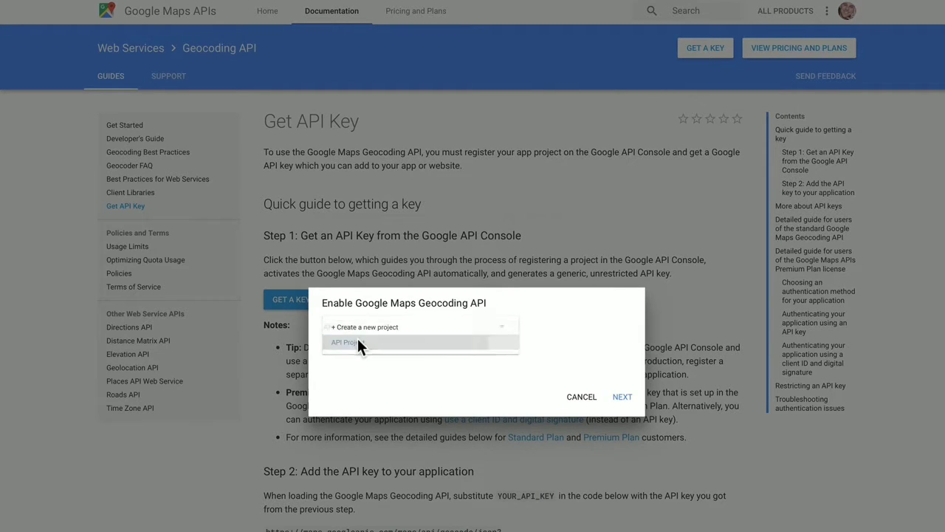
click(622, 399)
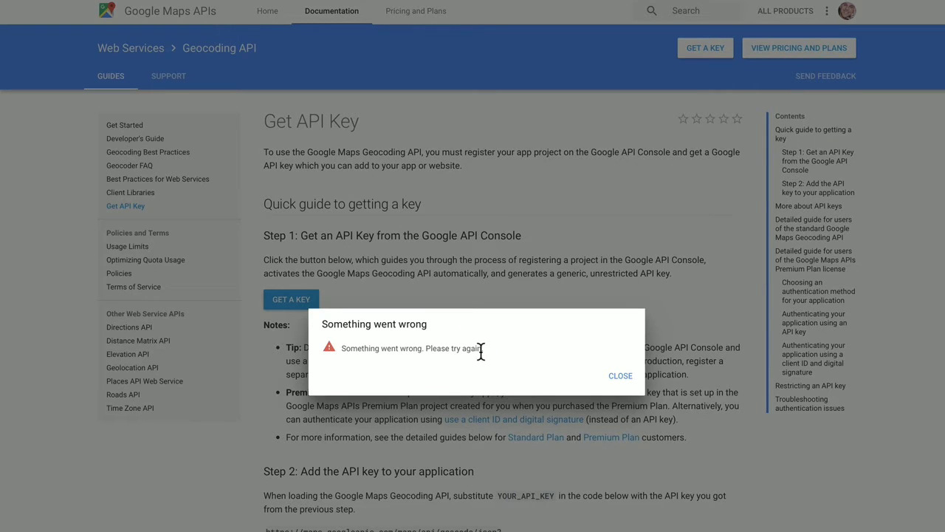
click(619, 380)
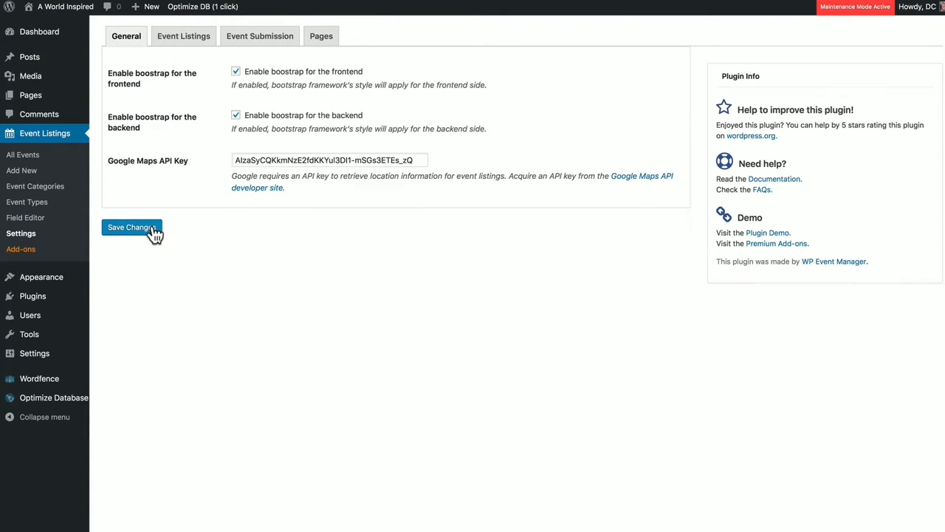
Review the Event Listings tab, keeping Event Type Filter on ANY and the date format unchanged
click(184, 37)
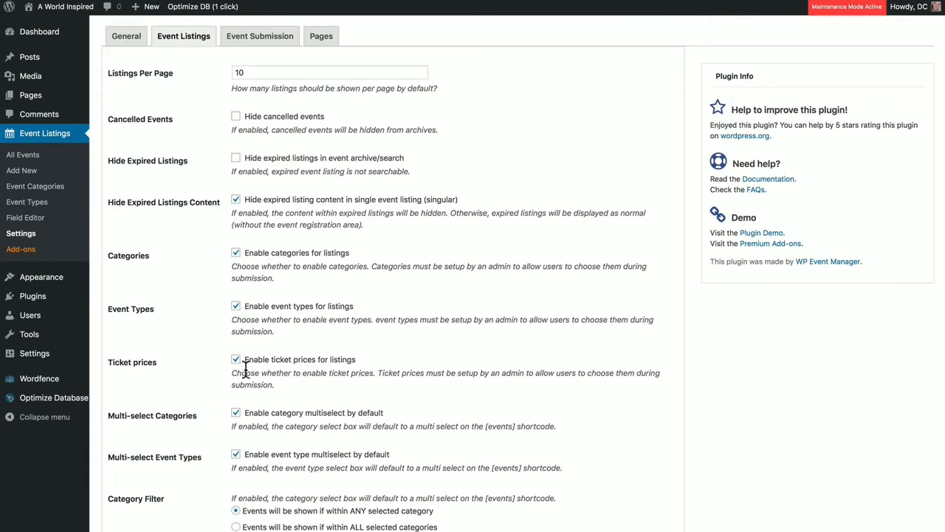
scroll(280, 369, down, 3)
scroll(279, 332, down, 2)
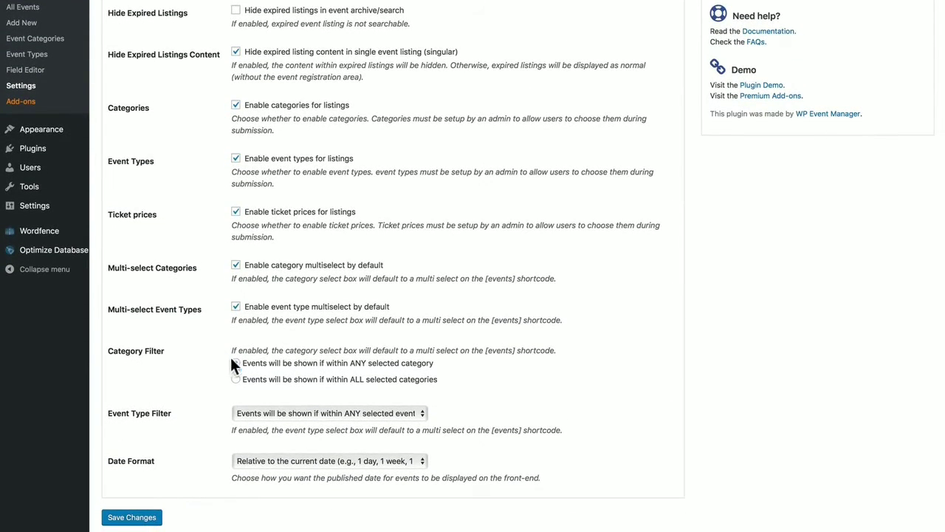
click(284, 407)
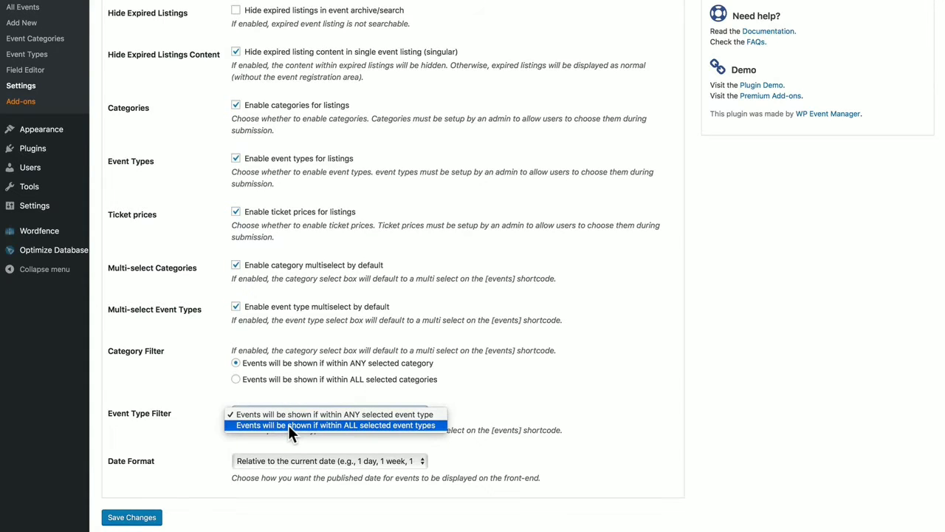
click(208, 365)
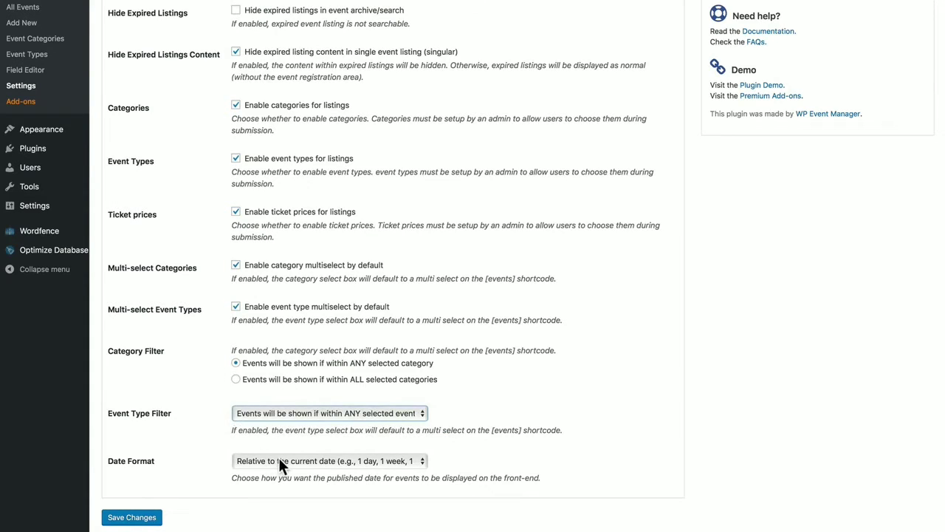
click(278, 457)
scroll(221, 443, up, 5)
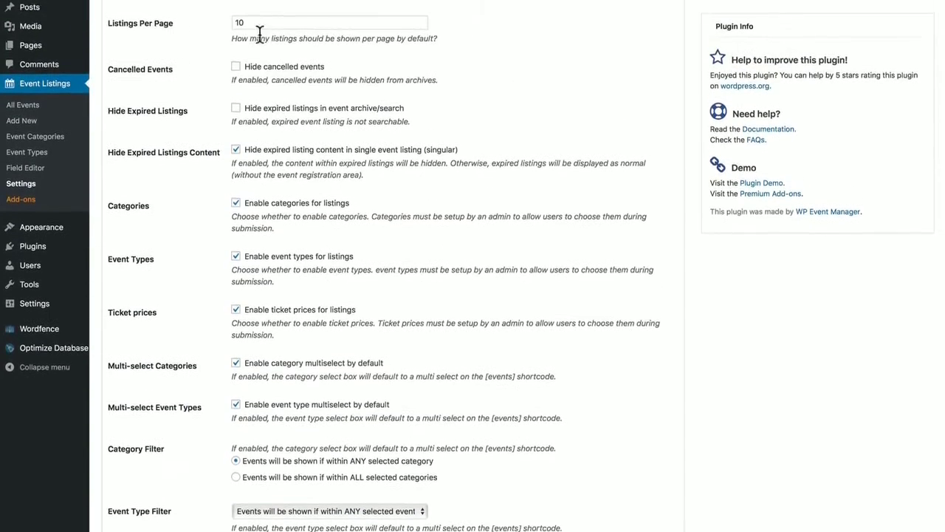
On the Event Submission tab, keep Editor as the role for new accounts
click(255, 22)
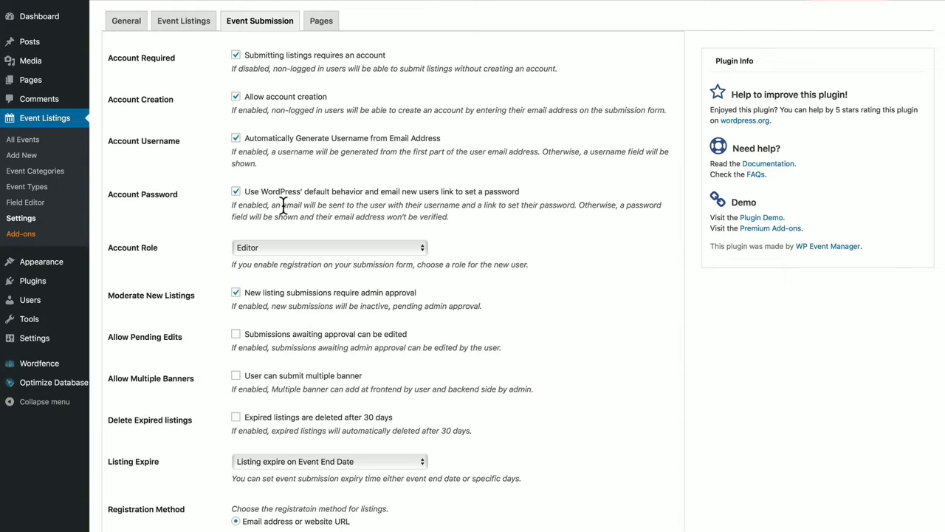
click(285, 249)
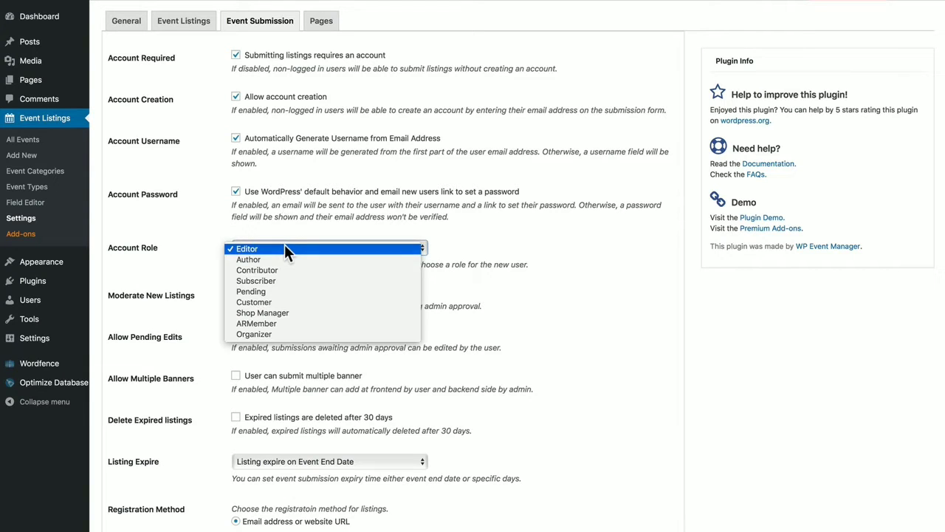
click(210, 210)
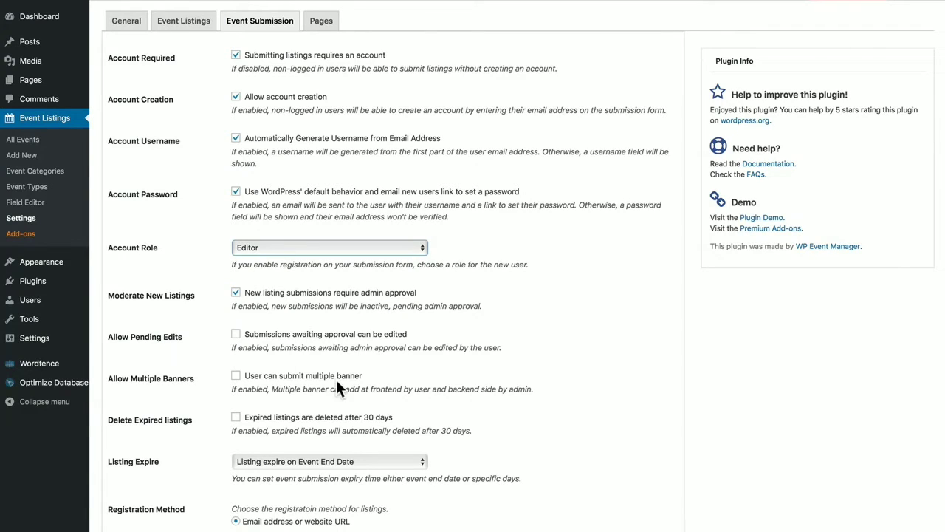
scroll(327, 430, down, 1)
Keep listings expiring on the Event End Date, then show the Pages tab
click(306, 451)
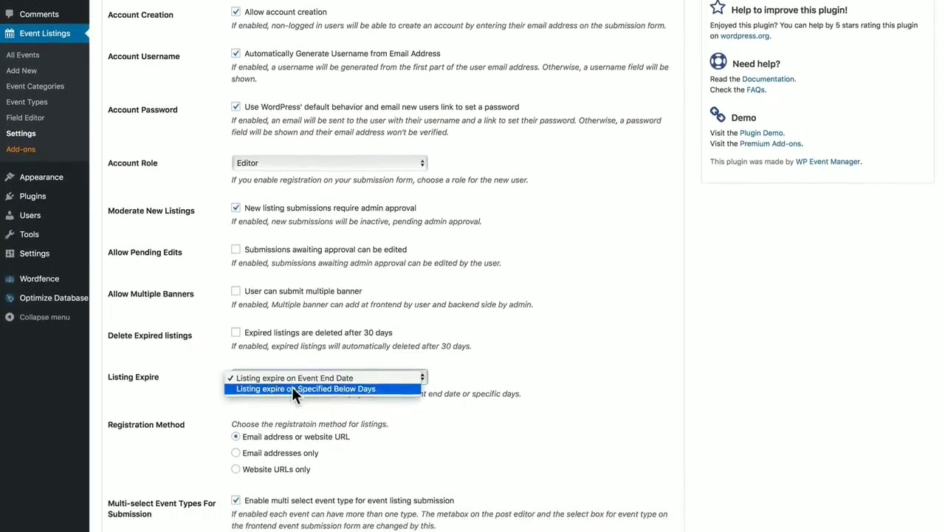
click(307, 359)
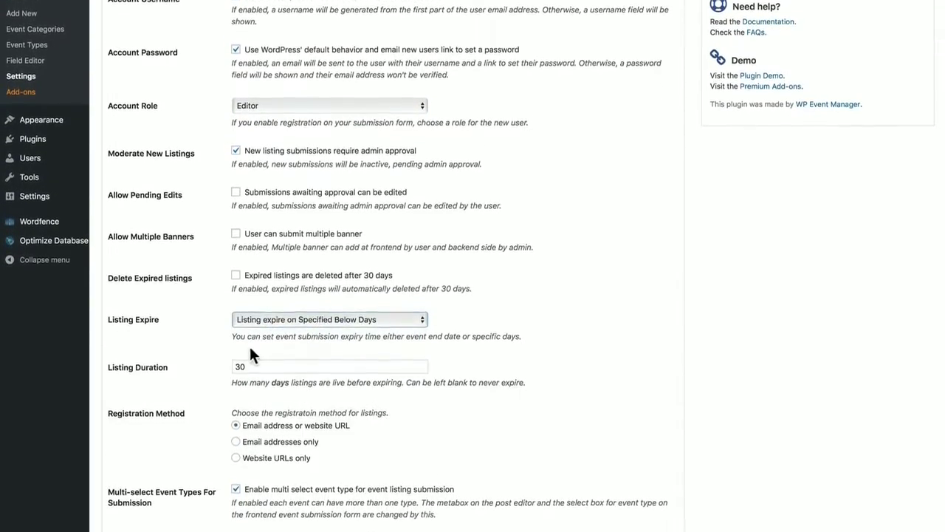
click(271, 322)
click(275, 308)
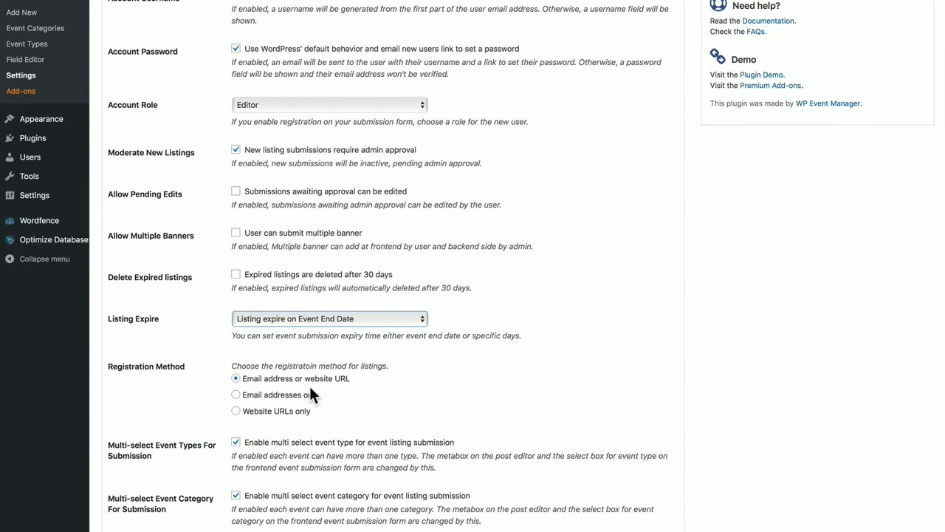
scroll(310, 388, down, 2)
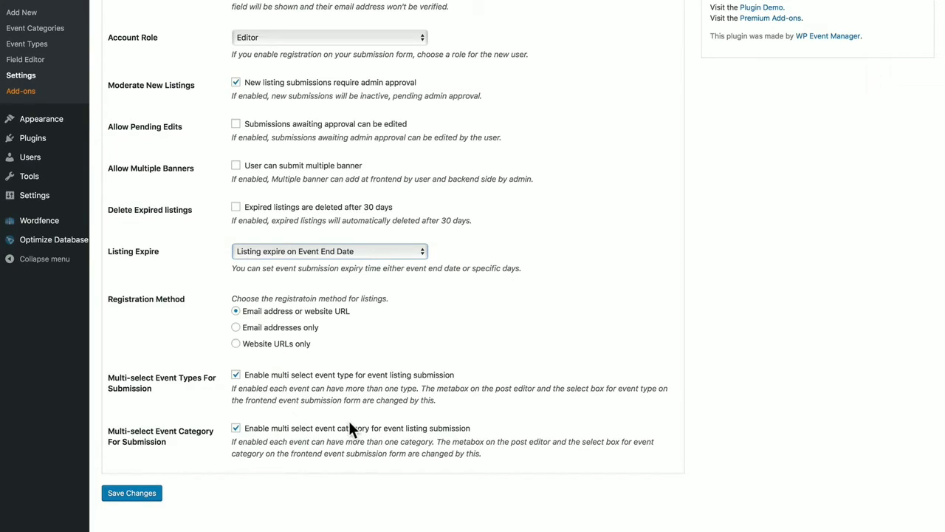
scroll(158, 507, up, 2)
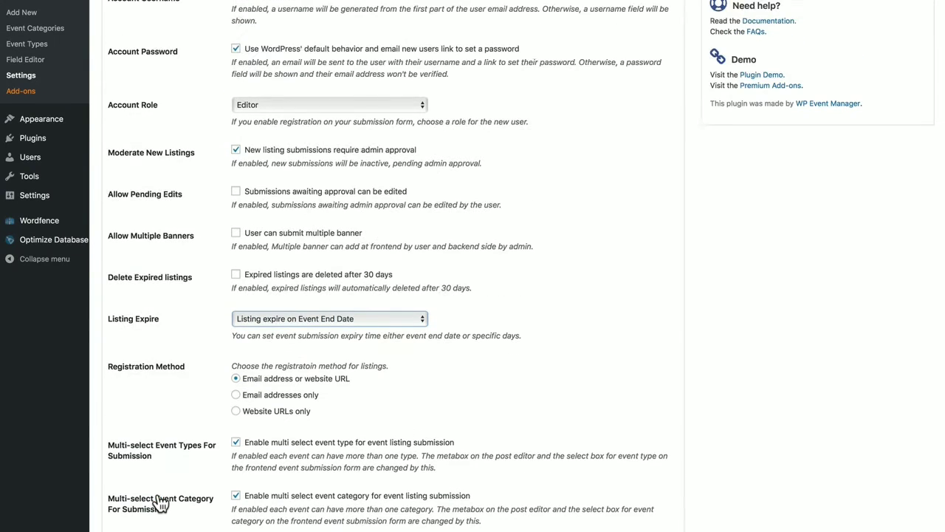
scroll(309, 181, up, 3)
click(322, 21)
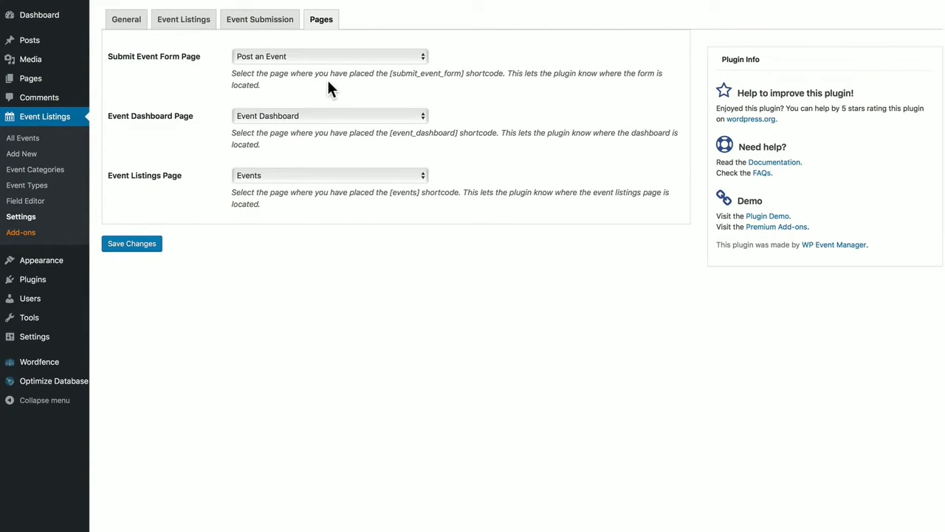
Confirm Post an Event as the Submit Event Form Page and save the settings
click(328, 57)
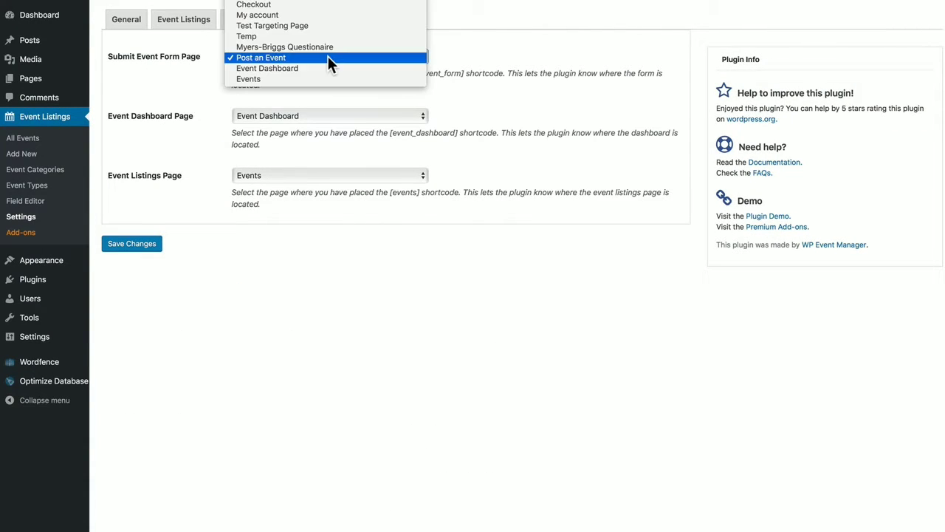
click(413, 57)
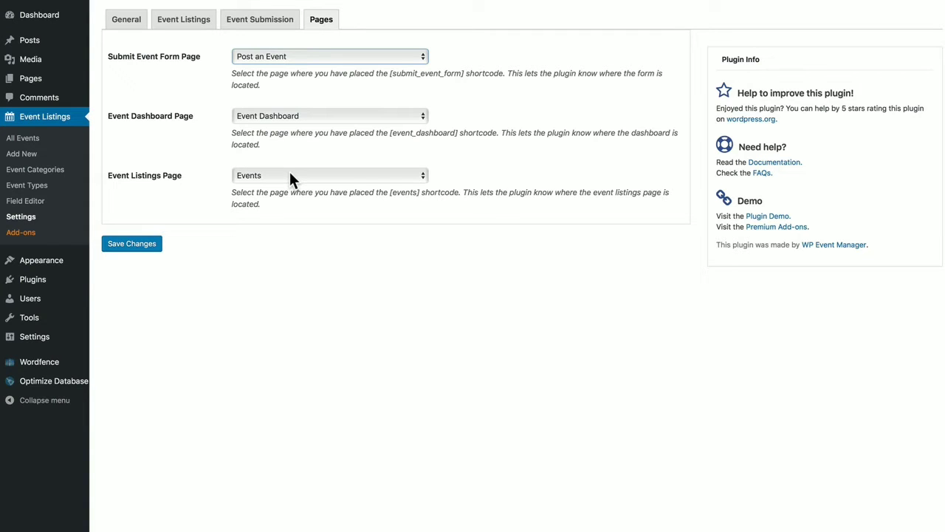
click(156, 241)
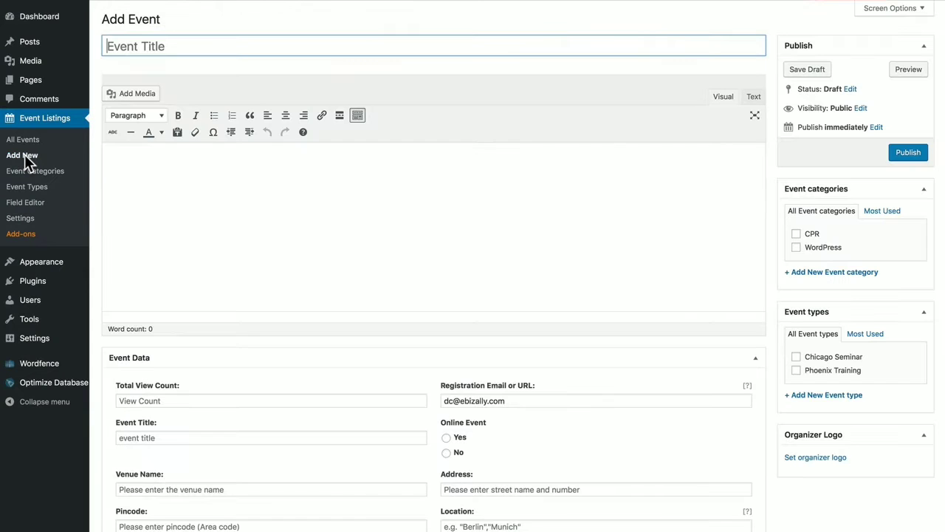
Paste the title 'Self Publishing Success' and the event description into a new event
click(123, 38)
text(Self Publishing Success)
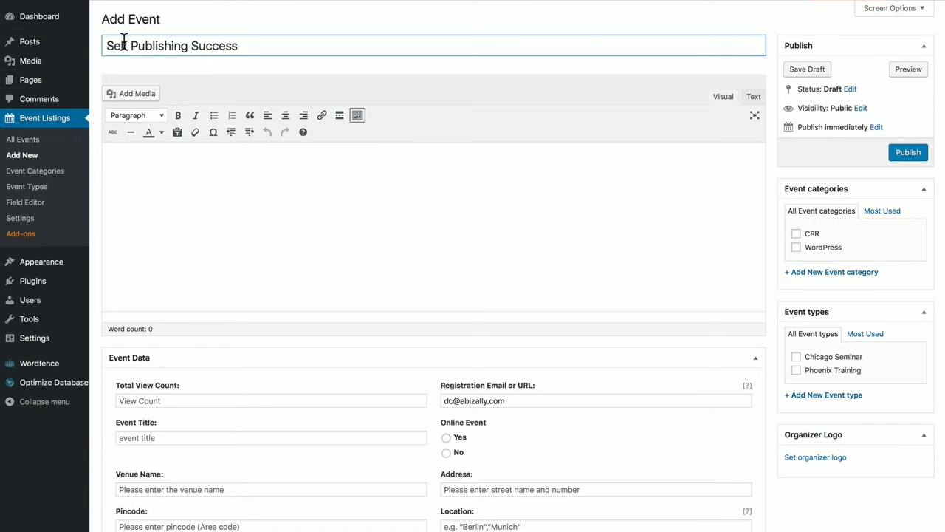
click(127, 165)
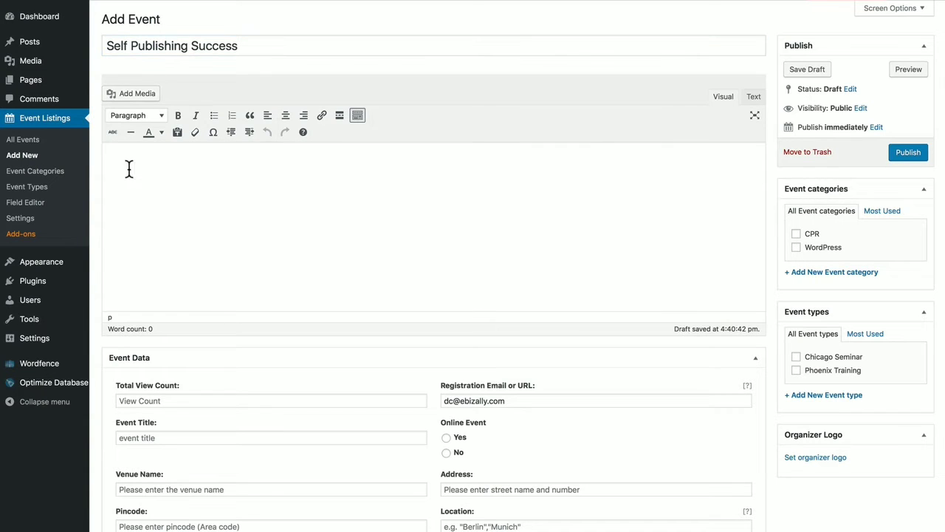
text(Learn the Secrets to Self Publishing Mastery Self-Publishing Success covers everything you need to know to become a successful self-published author. This course is a compilation of lessons taught by top Amazon authors. This course shows you everything you need to know, step-by-step, from the first stages of writing, through book creation and marketing. Register today!)
Make the first description line Heading 1 and bold the 'Register today!' line
click(177, 164)
click(146, 116)
click(153, 158)
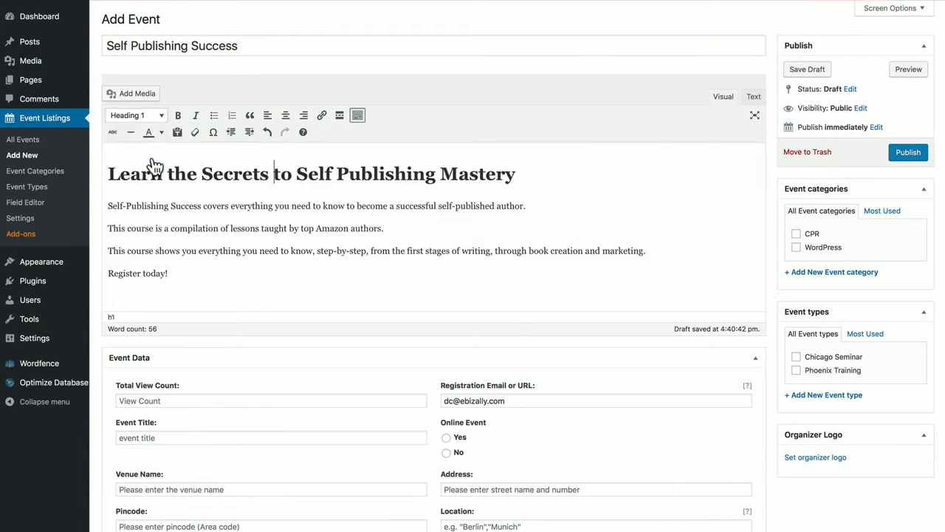
drag(170, 273, 107, 272)
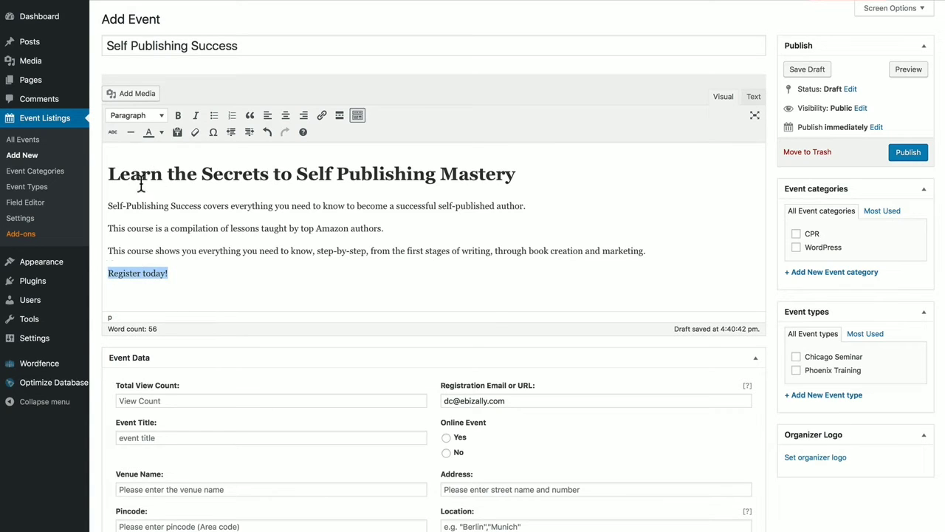
click(178, 116)
click(194, 270)
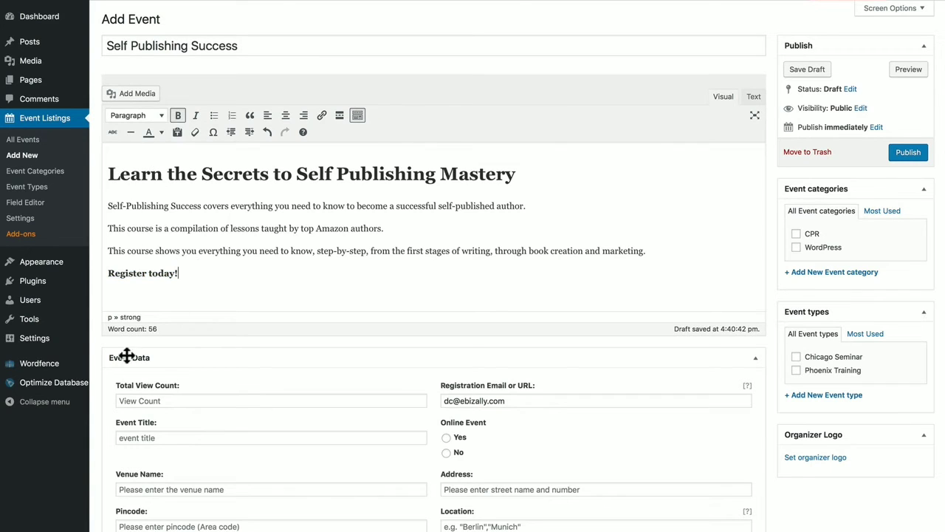
Enter event title 'Self Publishing Success', venue Boston Harbor Hotel, and the banner image URL
click(152, 433)
text(Self Publishing Sucess)
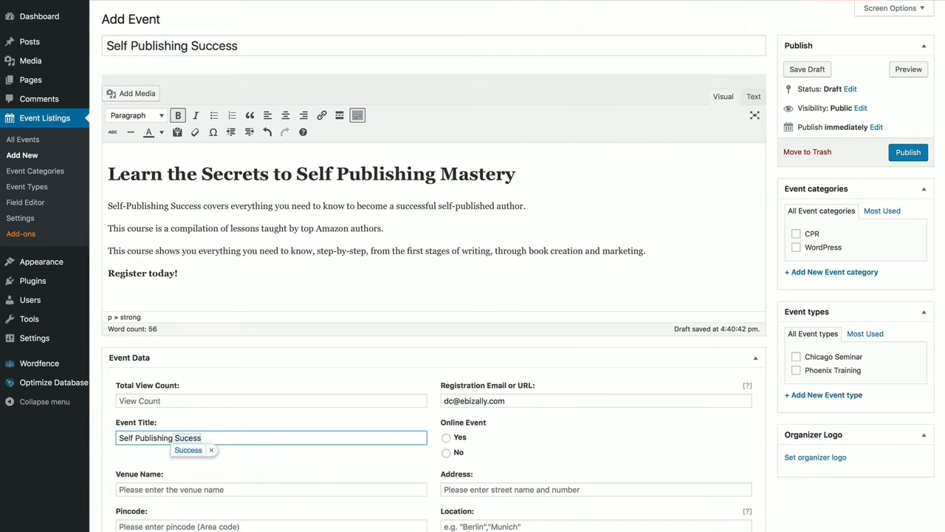
key(BackSpace)
key(BackSpace)
key(BackSpace)
text(cess)
key(Tab)
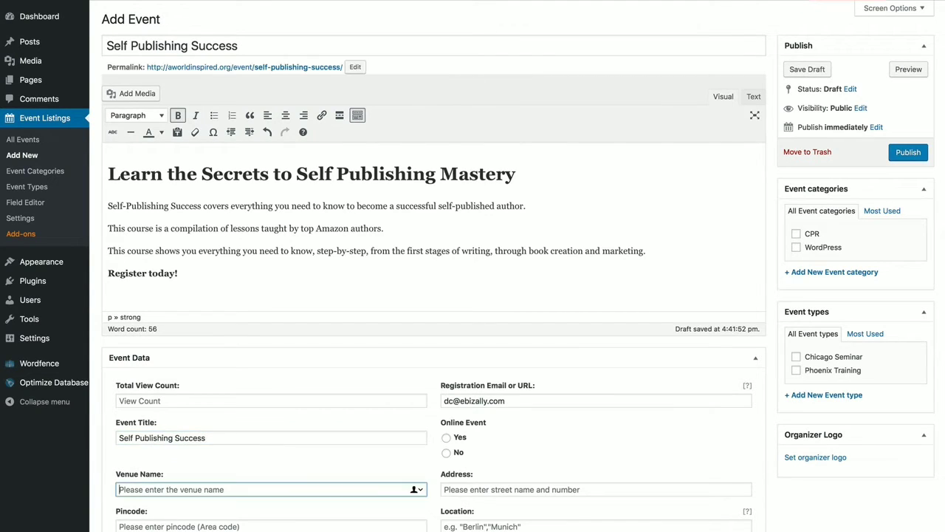
text(Boston Harbor Hotel)
scroll(222, 443, down, 2)
click(162, 421)
key(ctrl+v)
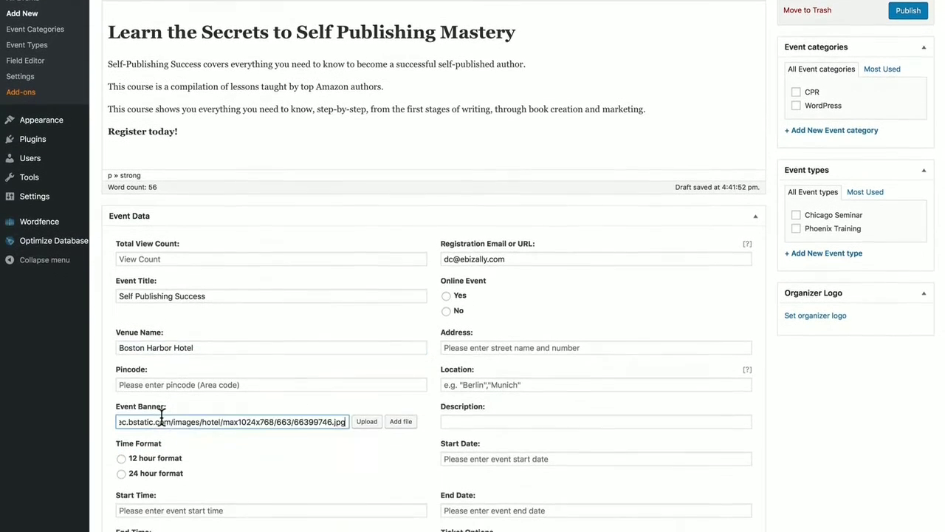
Use 12 hour format with start time 10:00 AM and end time 4:00 PM
click(123, 457)
scroll(127, 466, down, 5)
scroll(127, 467, down, 3)
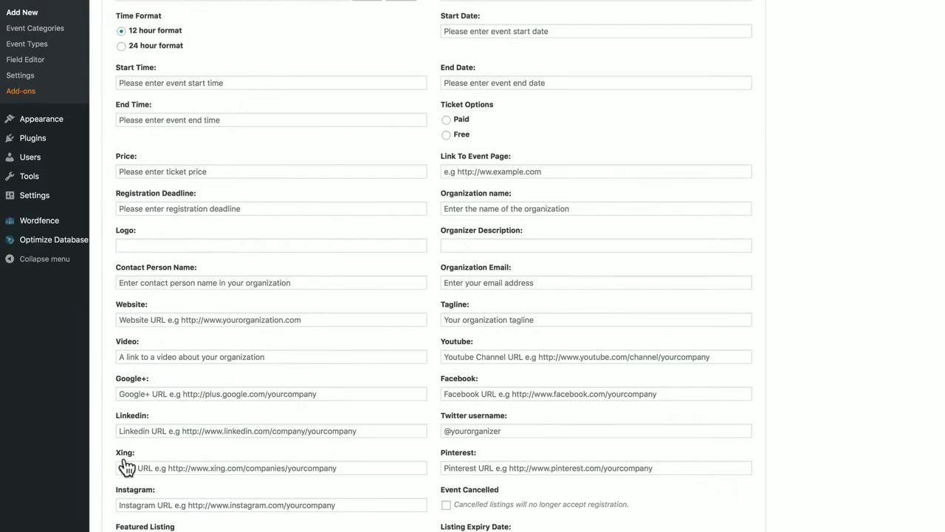
scroll(236, 182, up, 4)
click(156, 225)
scroll(154, 271, down, 10)
click(152, 265)
click(150, 262)
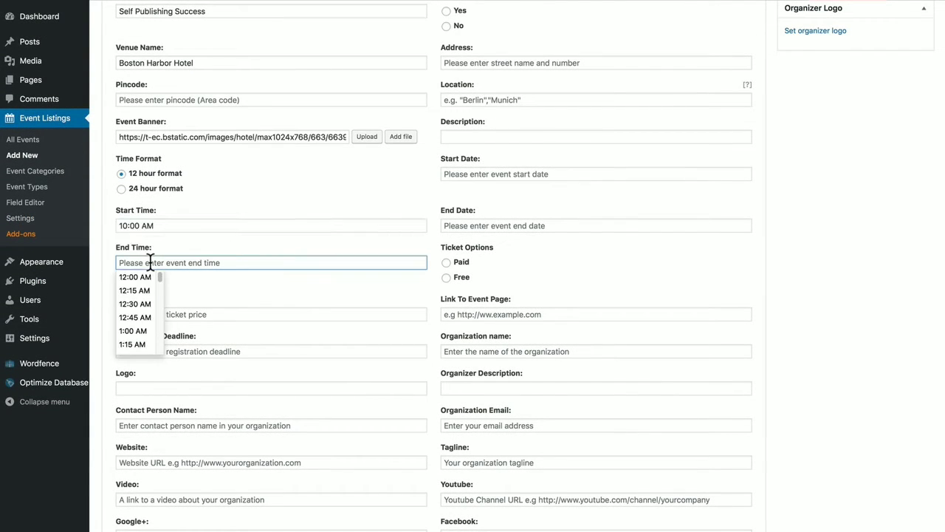
scroll(137, 295, down, 14)
scroll(141, 295, down, 3)
click(138, 294)
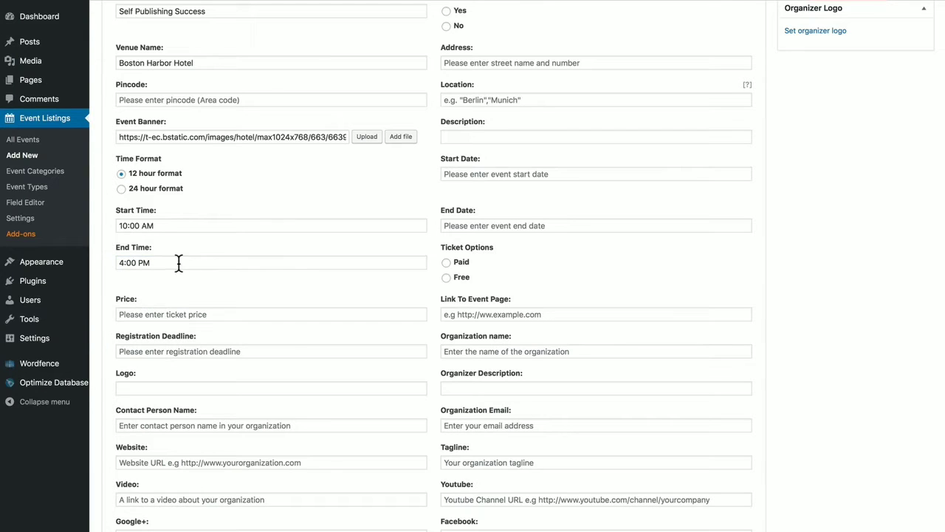
Set the ticket price to $300 and registration deadline to 2018-06-07
click(154, 313)
text($)
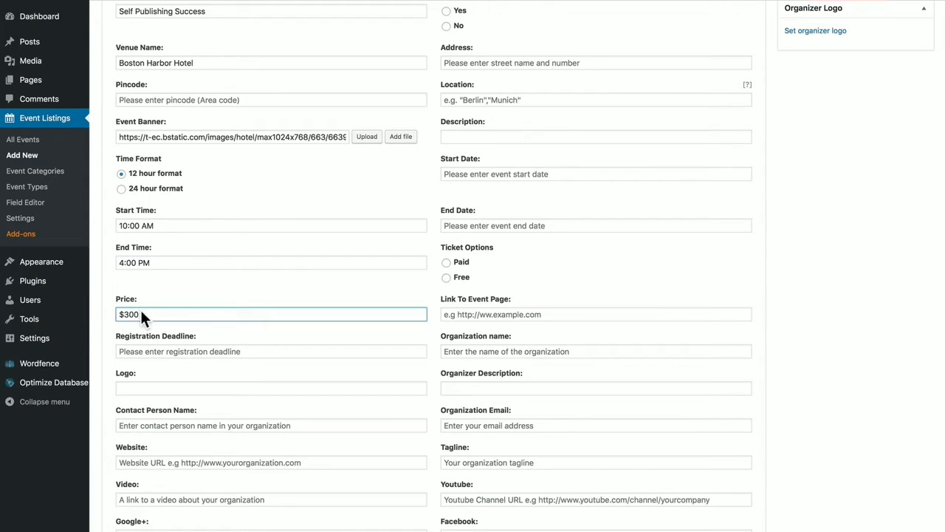
text(300)
click(161, 351)
click(221, 219)
click(220, 220)
click(221, 219)
click(220, 219)
click(221, 219)
click(189, 259)
Fill in the logo URL, contact person's name, organization website and YouTube video link
click(137, 387)
key(ctrl+v)
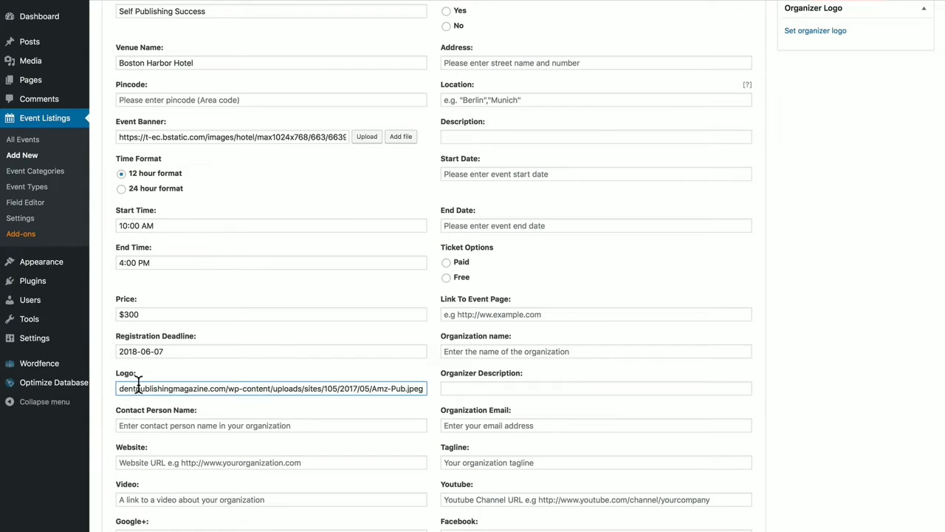
click(140, 423)
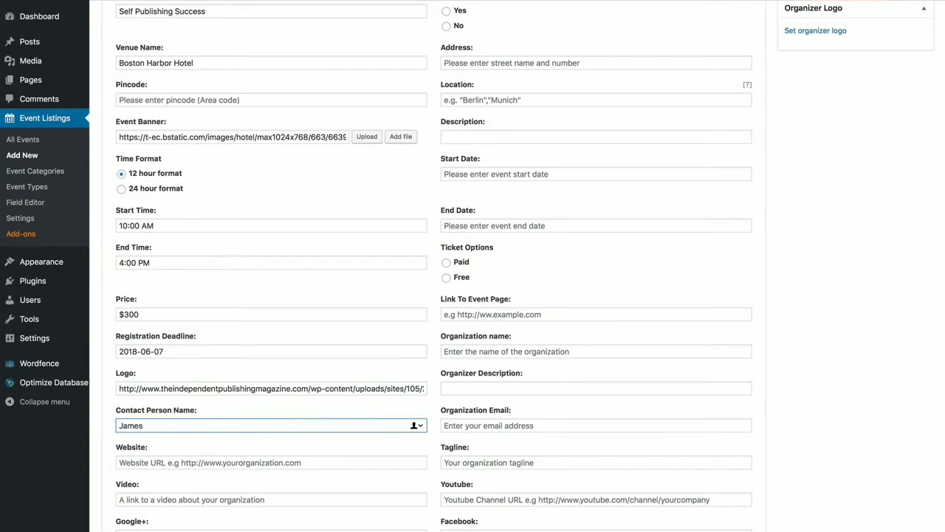
click(142, 464)
key(ctrl+v)
click(177, 498)
text(https://www.youtube.com/watch?v=Rx-0GRR8Mng)
scroll(177, 499, down, 5)
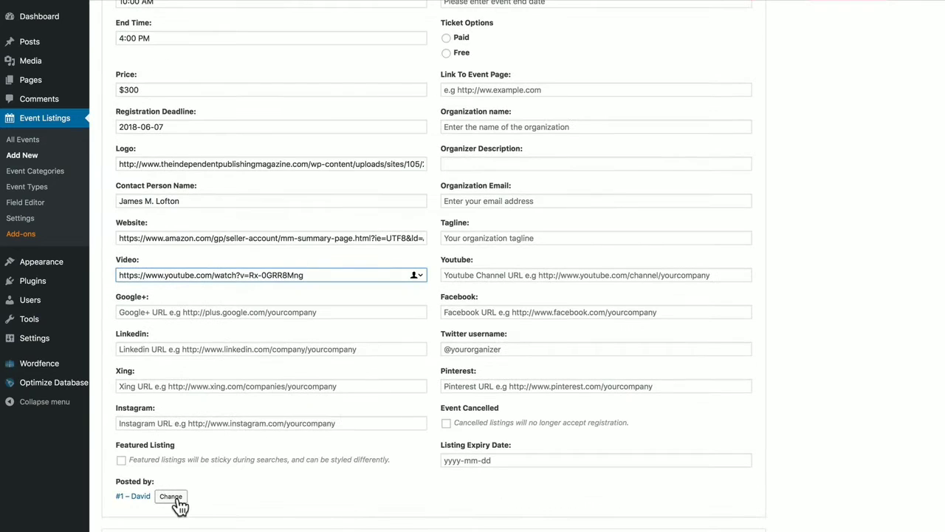
scroll(332, 434, up, 10)
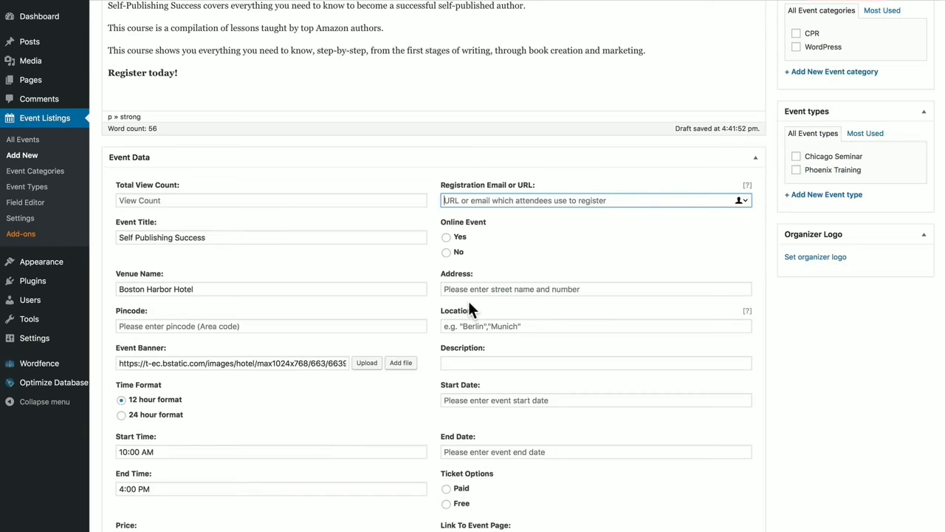
Enter the registration e-mail, mark Online Event No, and fill street address, city/zip location and venue description
key(super+v)
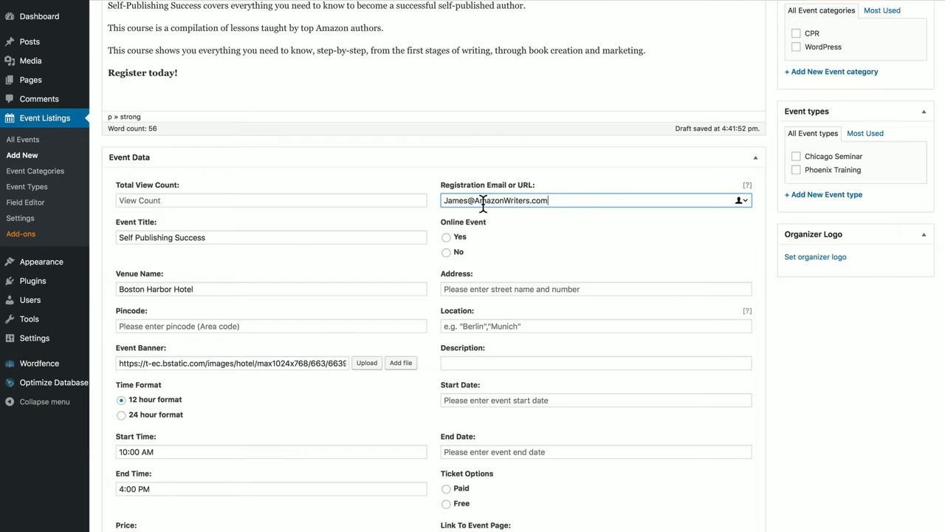
click(446, 252)
click(455, 289)
text(70 Rowes Wharf Boston, MA 02110)
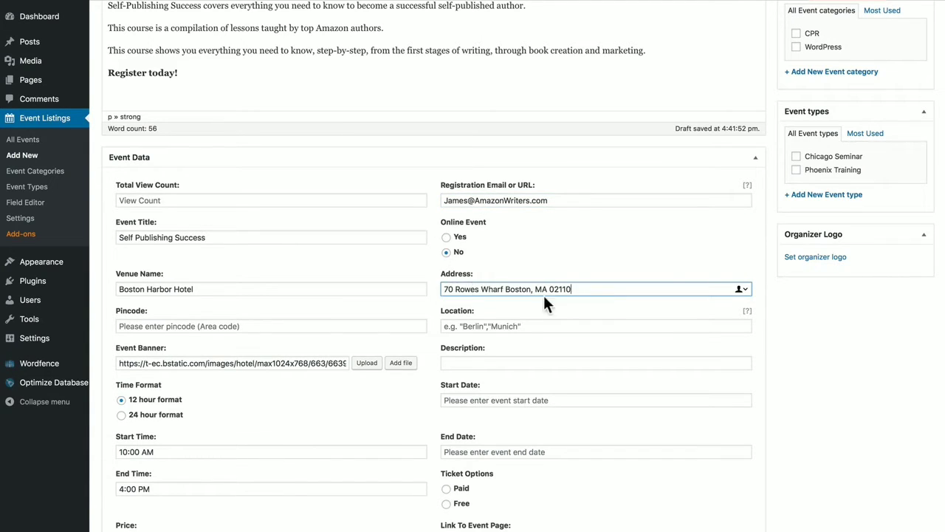
drag(575, 289, 503, 288)
key(super+c)
key(BackSpace)
key(Tab)
click(489, 326)
key(super+v)
click(488, 363)
text(5-star Boston waterfront hotel)
Set the event dates from 2018-06-04 to 2018-06-06
click(485, 399)
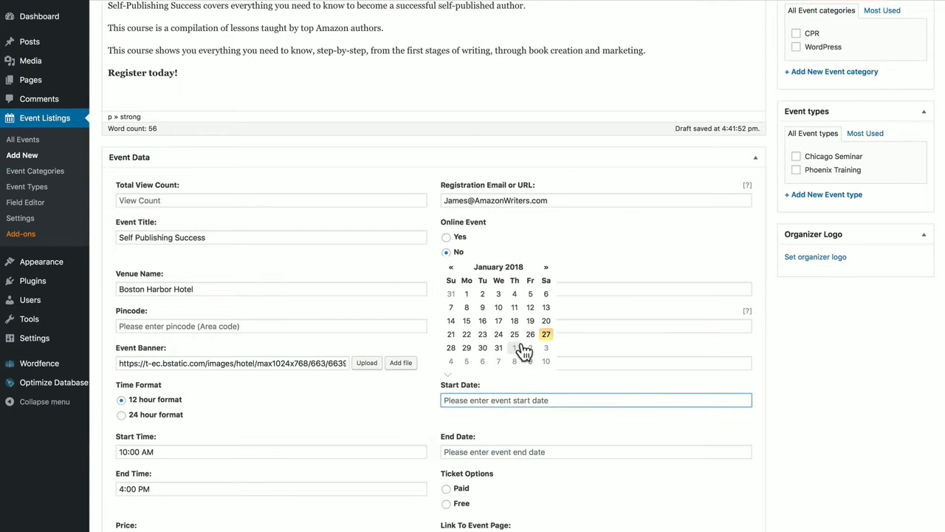
click(546, 270)
click(546, 270)
click(547, 270)
click(547, 270)
click(547, 270)
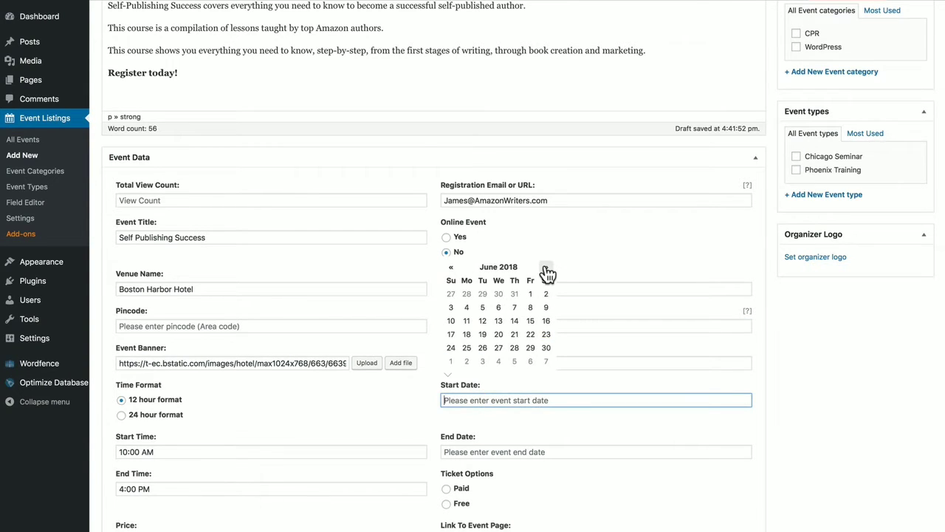
click(467, 308)
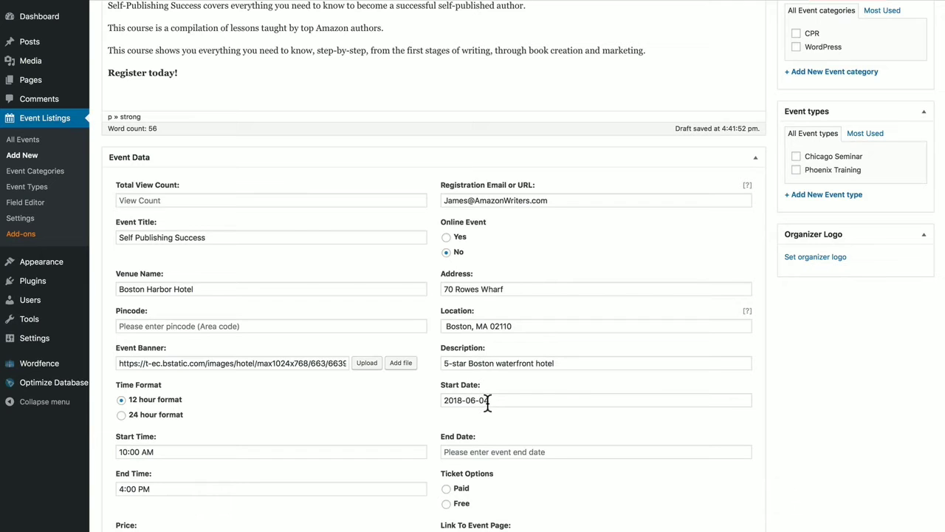
click(491, 452)
click(499, 359)
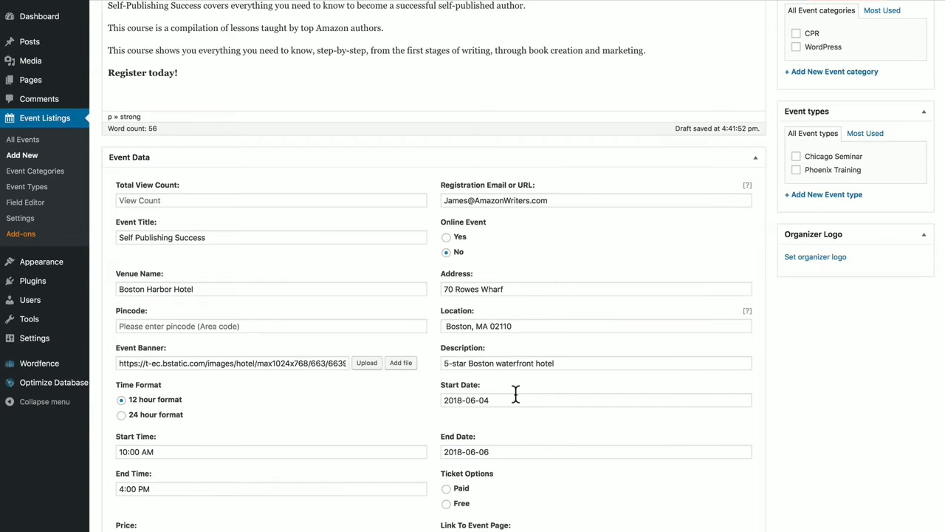
scroll(561, 423, down, 5)
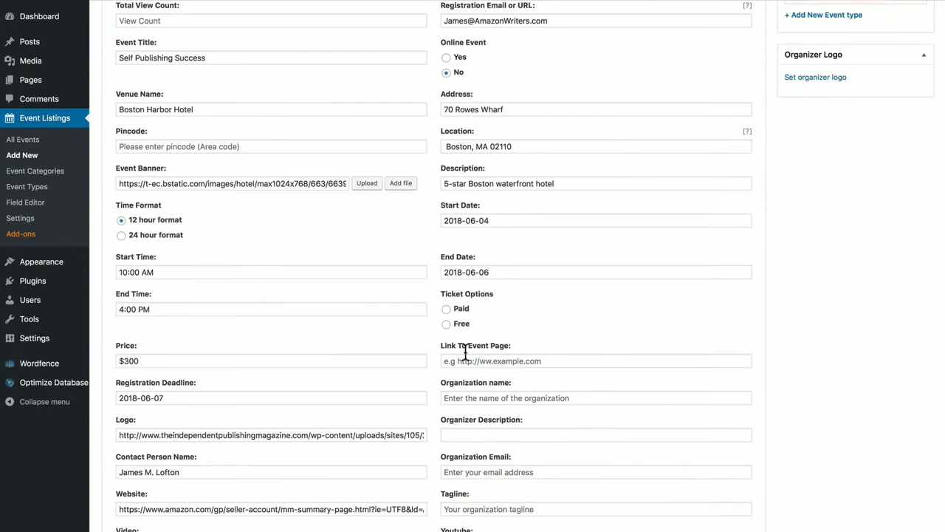
Choose paid tickets and fill event link, organizer Amazon Publishing Consultants, description, e-mail and tagline
click(448, 310)
click(493, 361)
text(https://www.amazon.com/gp/seller-account/mm-summary-page.html?ie=UTF8&ld=AZFooterSelfPublish&topic=200260520)
click(499, 399)
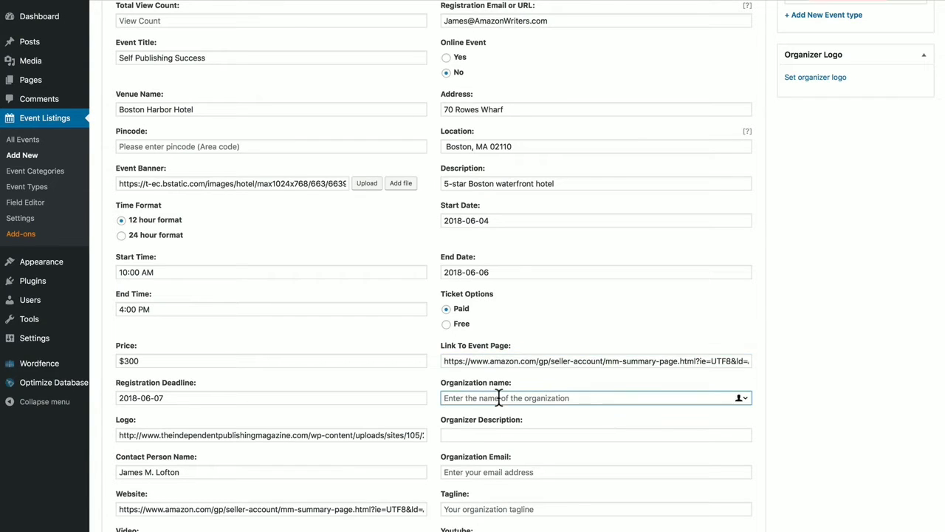
text(Amazon Publishing Consultants)
click(490, 434)
text(Successful Self Publishers with Real World Experience)
click(490, 472)
key(ctrl+v)
click(488, 509)
text(Successful Self Publishers with Real World Experience)
Set the listing expiry date to 2018-06-01
scroll(487, 508, down, 4)
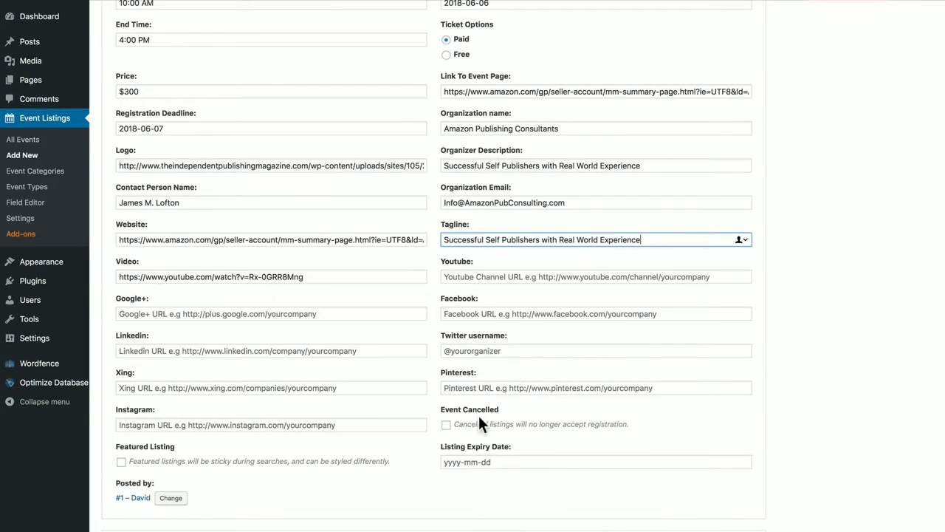
click(483, 463)
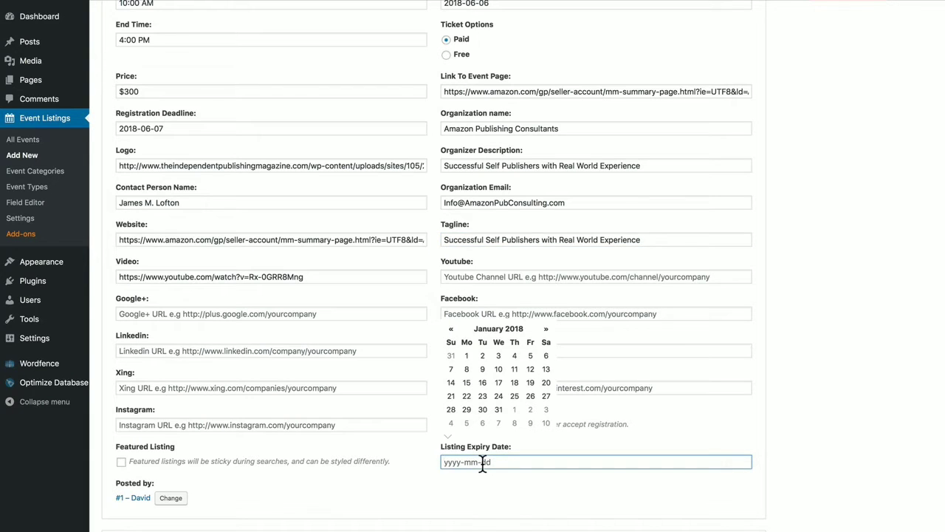
text(2018-06-01)
Create a new 'Self Publishing' event category for this event
scroll(510, 480, up, 9)
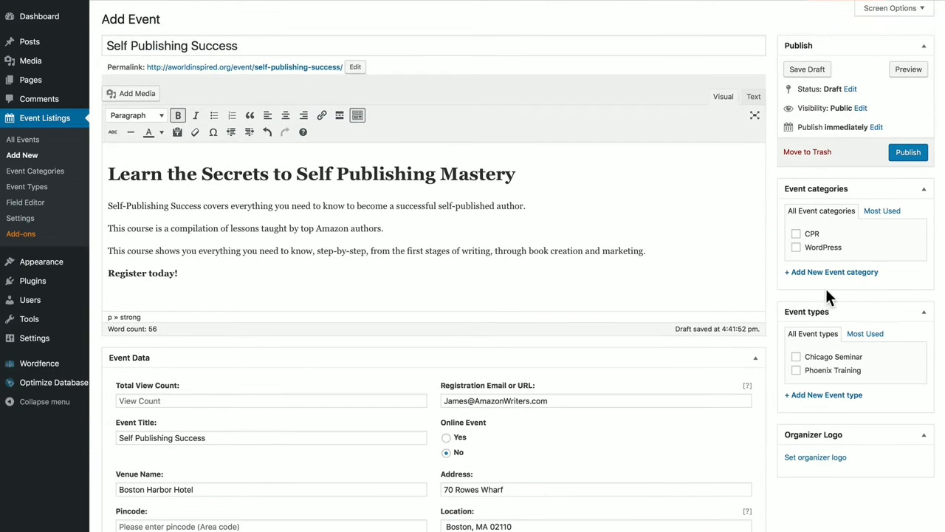
click(820, 272)
text(Self Pub)
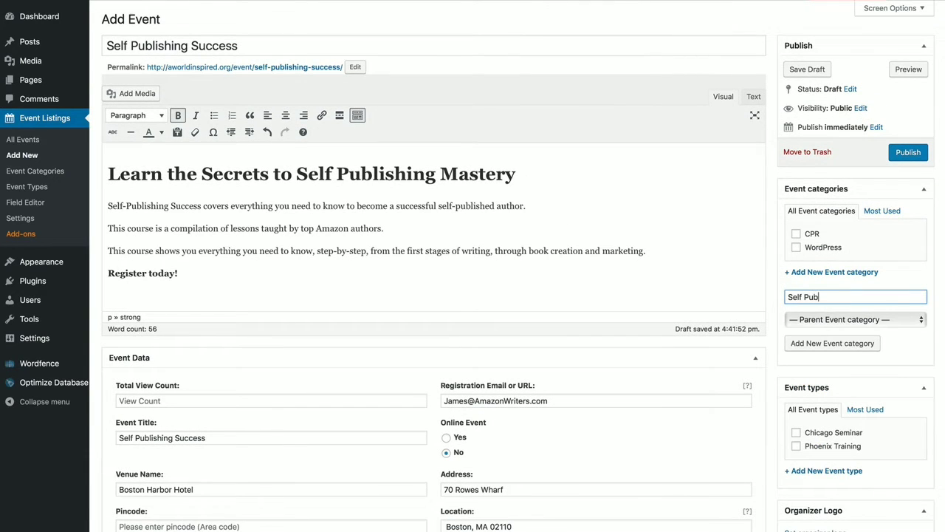
text(lishing)
click(813, 338)
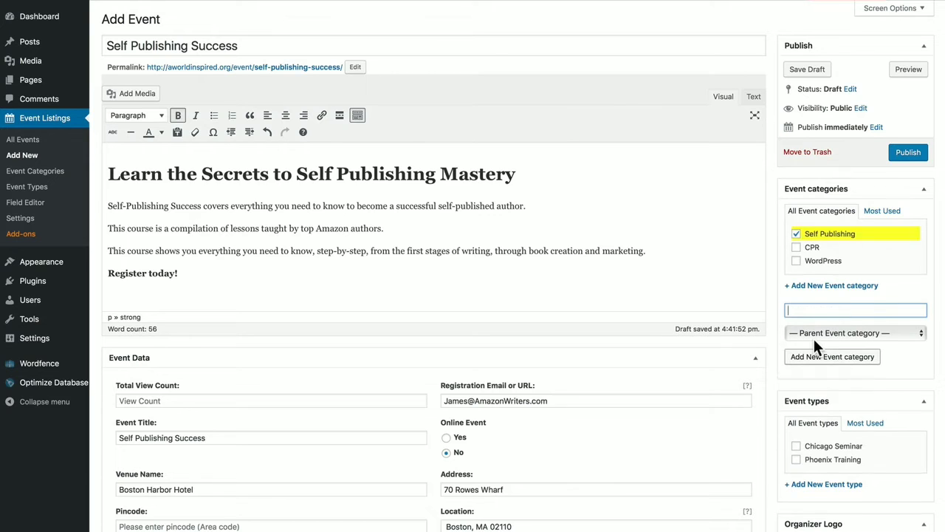
Create a new 'Boston Convention' event type for this event
scroll(835, 299, down, 3)
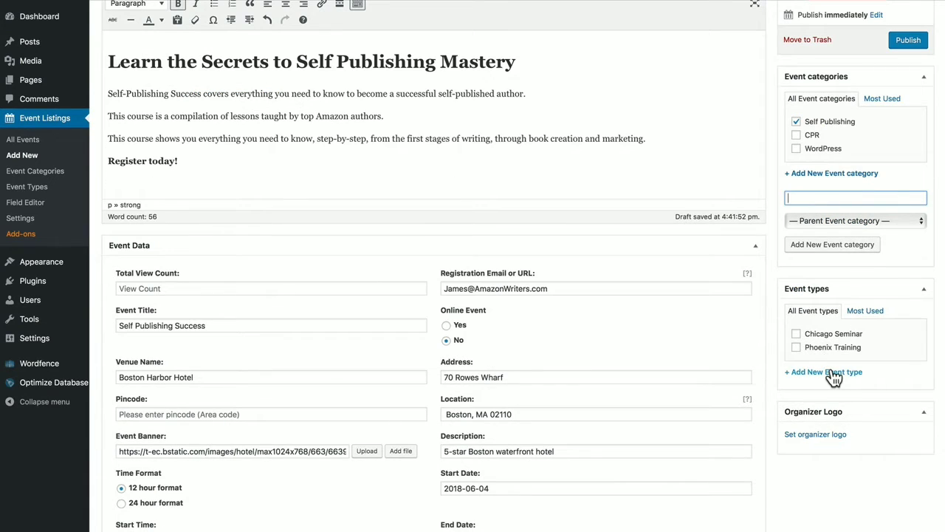
click(834, 375)
text(Boston)
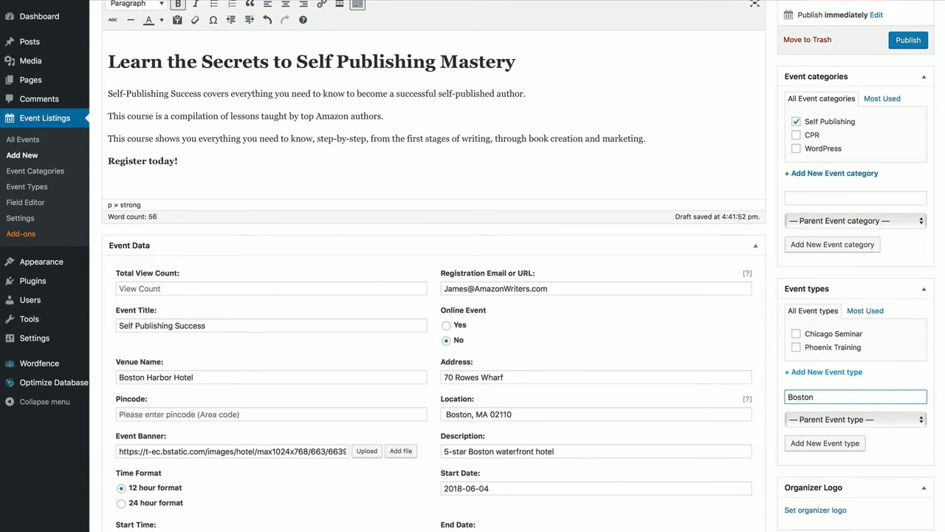
text( Convention)
click(846, 443)
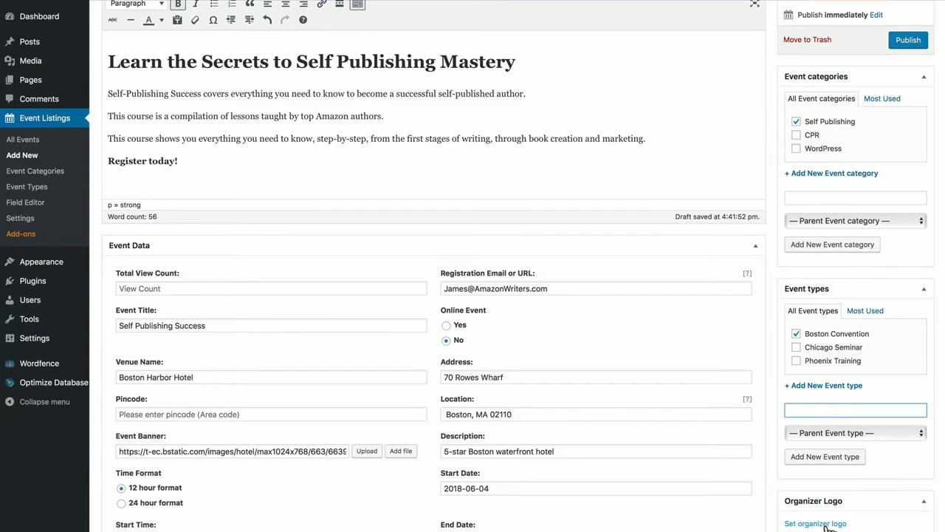
Publish the event and preview its public page, showing the registration details
click(911, 43)
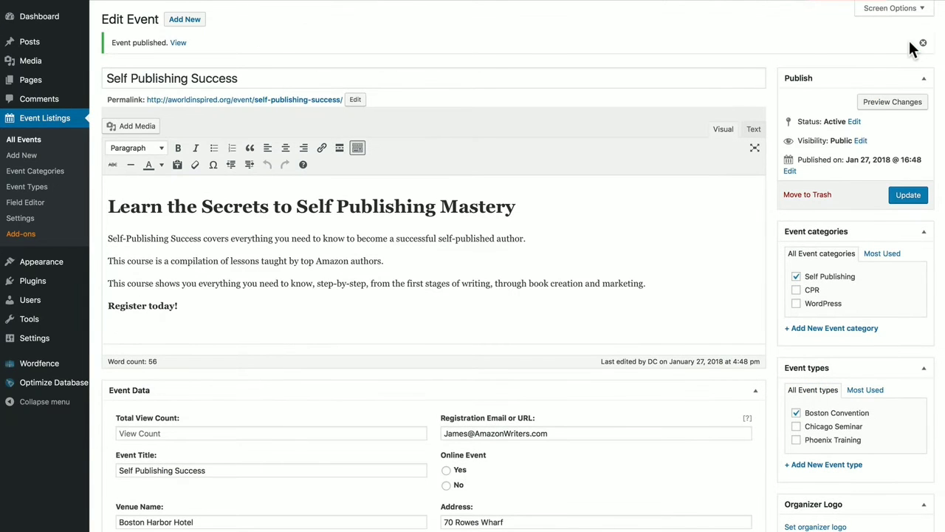
click(907, 104)
scroll(814, 258, down, 3)
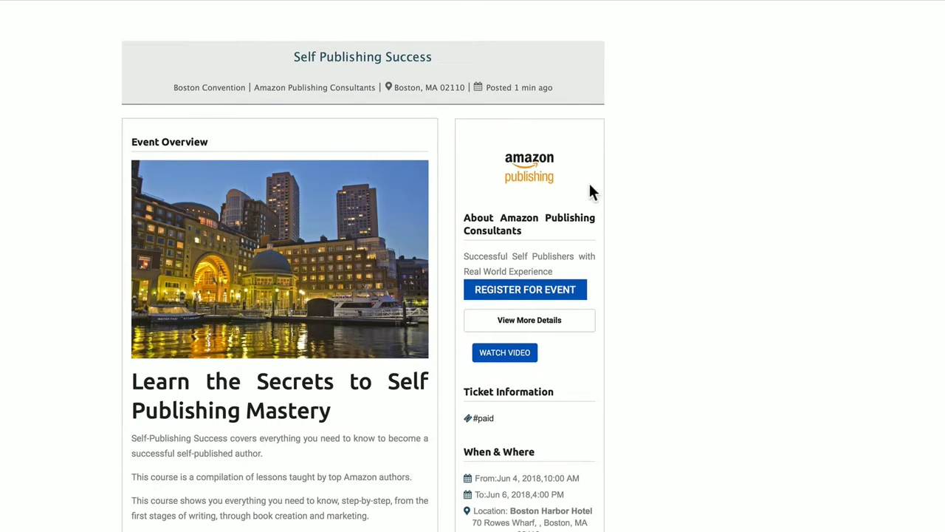
click(534, 297)
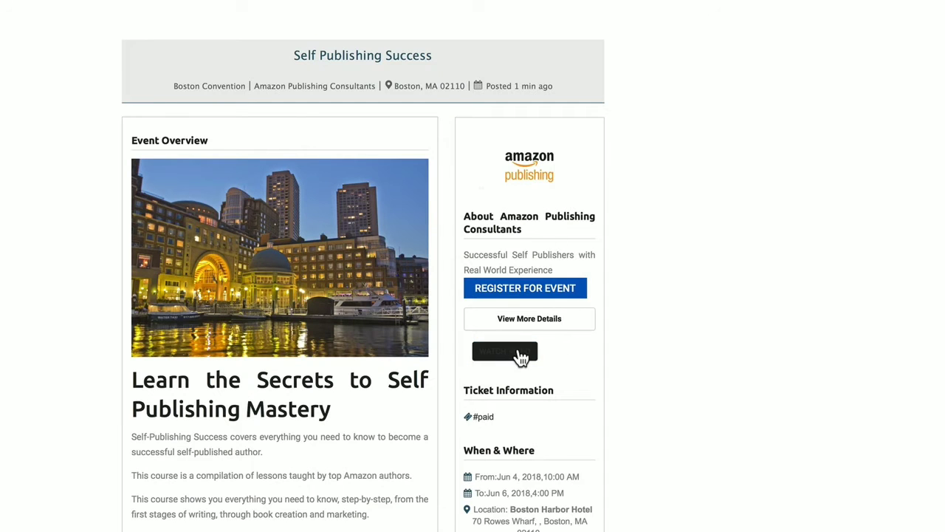
Play and pause the event's promotional video, then close the video popup
click(517, 352)
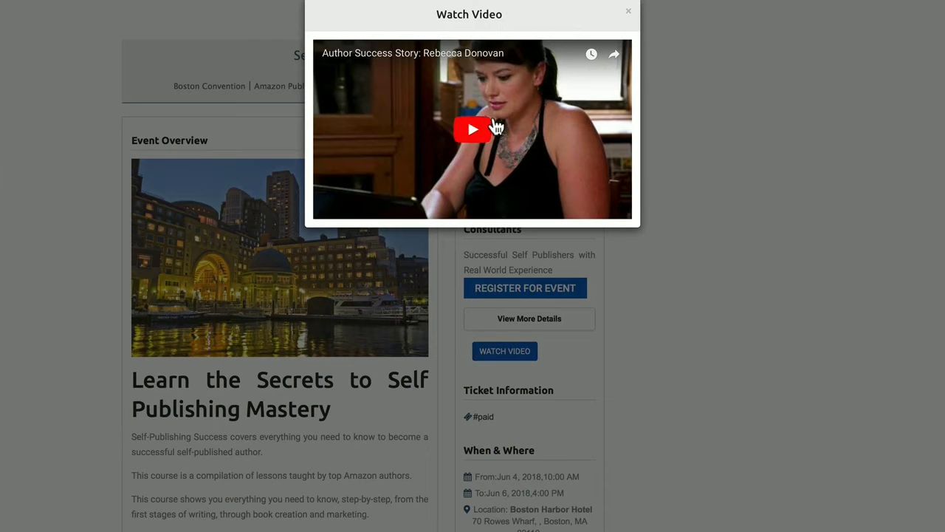
click(476, 129)
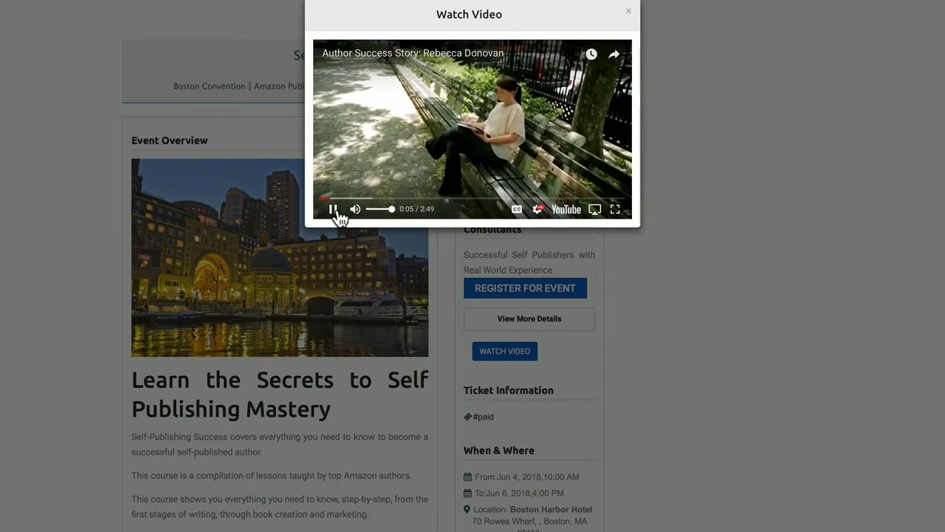
click(332, 210)
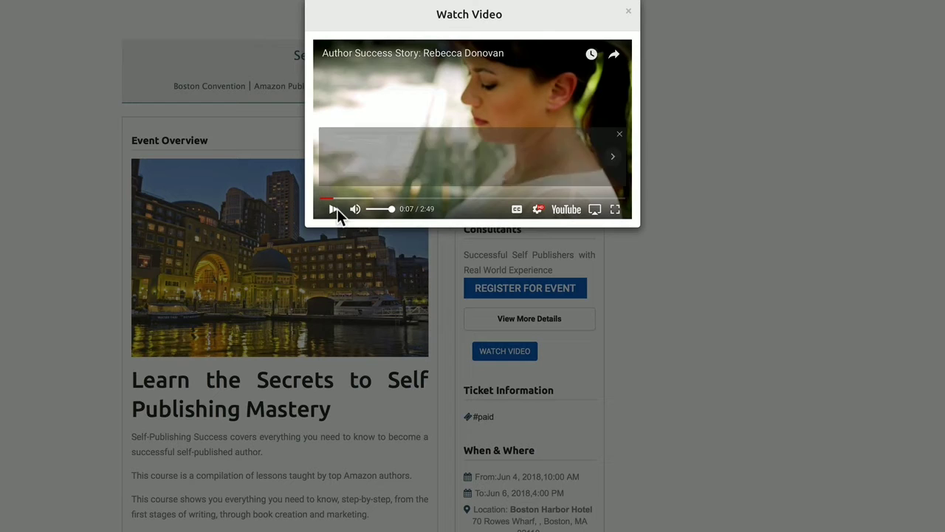
click(628, 11)
Visit the organizer's website link, then return to the event page
scroll(643, 296, down, 3)
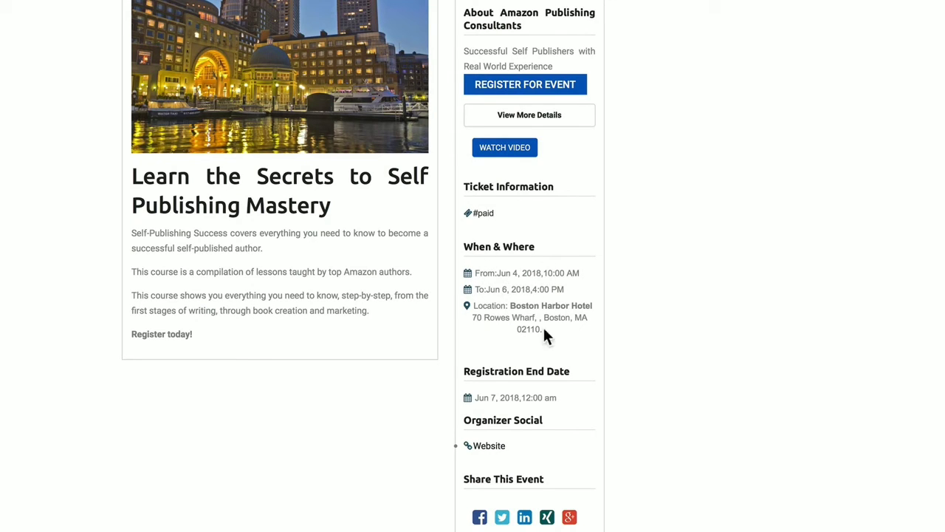
click(500, 446)
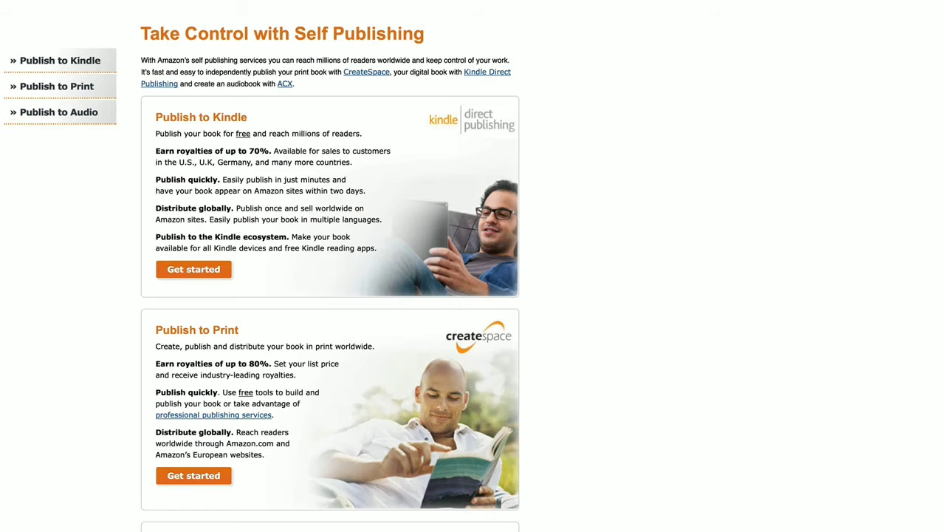
key(alt+Left)
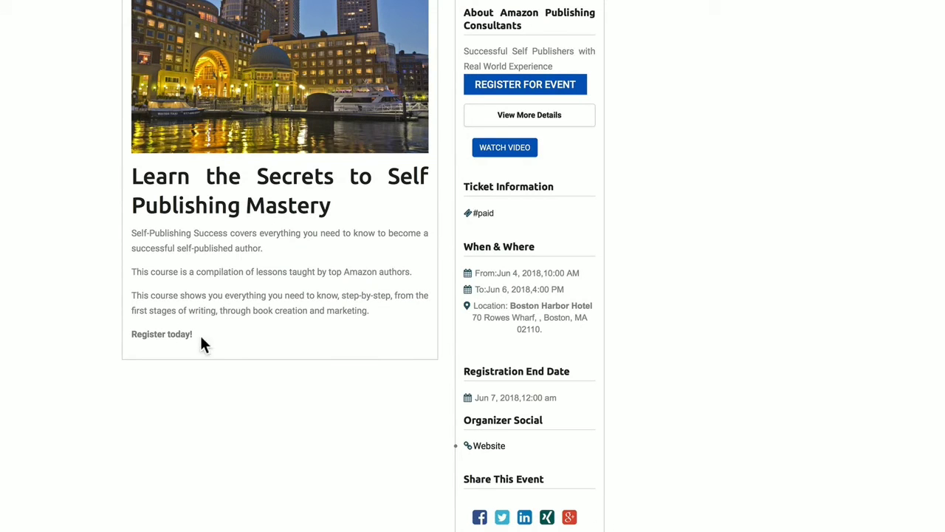
scroll(201, 332, up, 5)
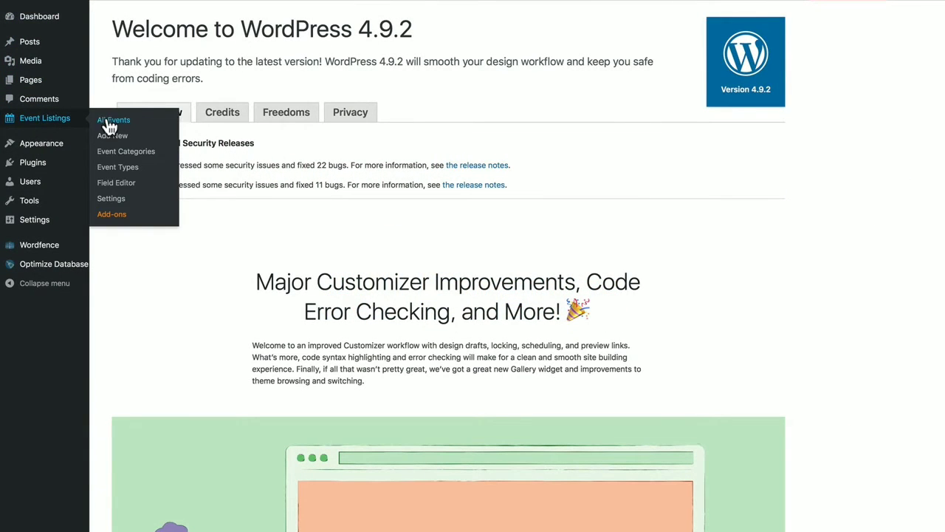
View Self Publishing Success on the live site from All Events, then return and edit it
click(115, 122)
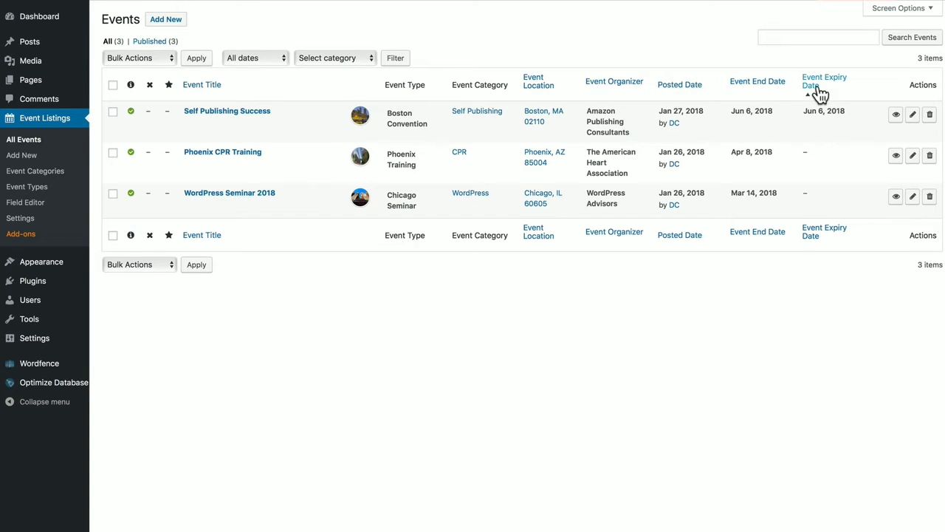
click(896, 116)
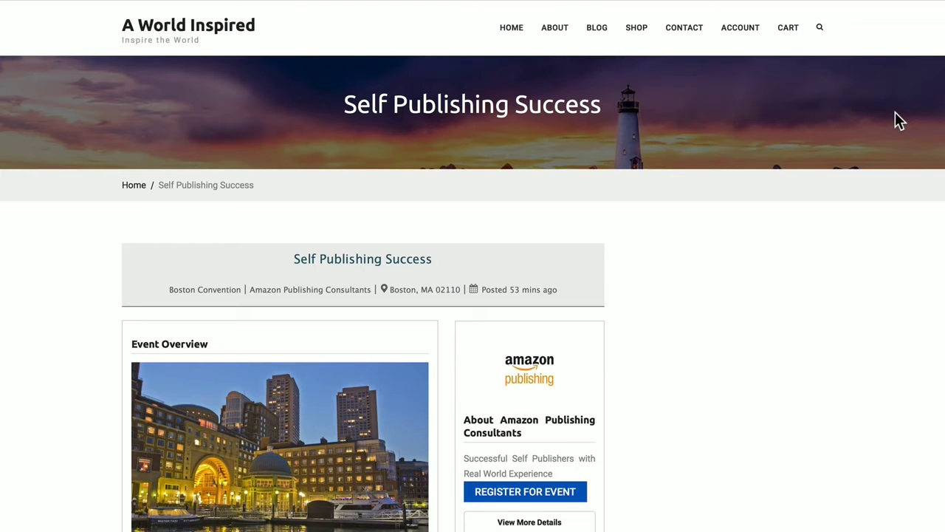
key(alt+Left)
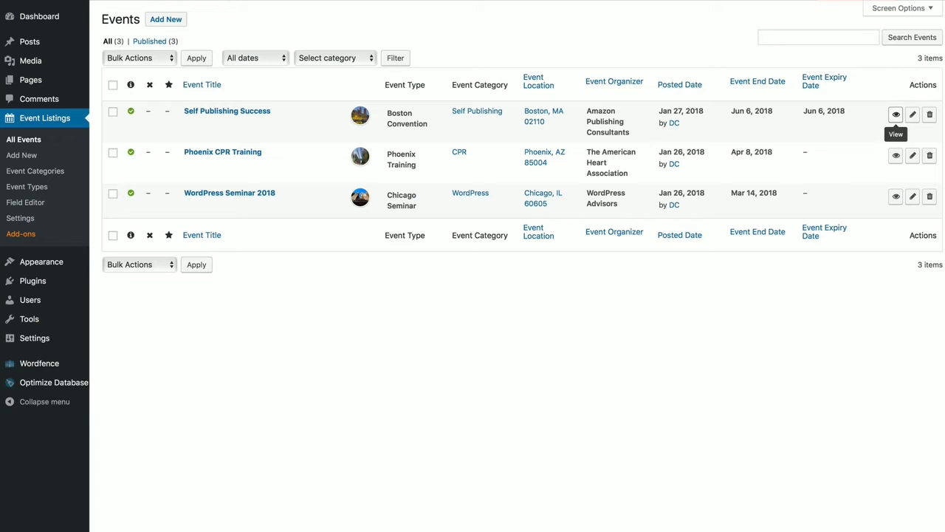
click(916, 117)
Filter the events list to January 2018 and the WordPress category
click(177, 22)
click(167, 53)
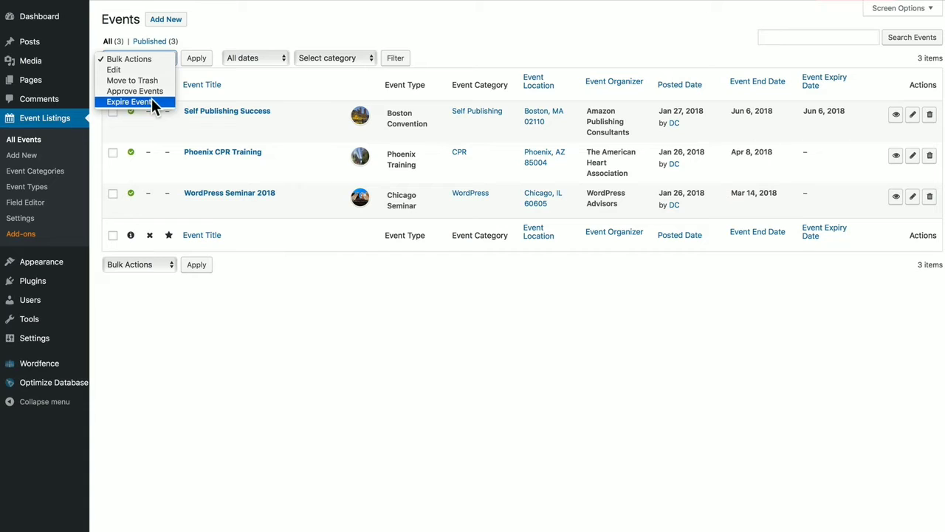
click(208, 34)
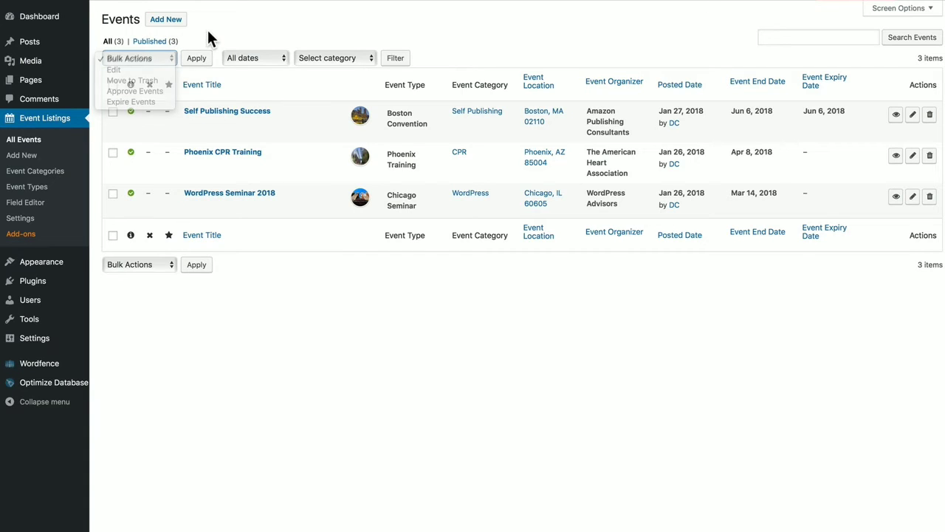
click(245, 62)
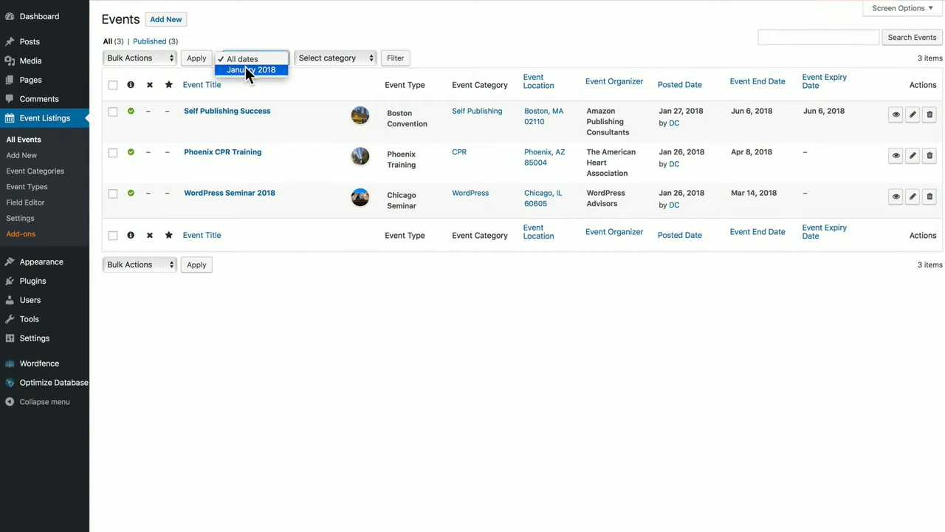
click(246, 69)
click(334, 59)
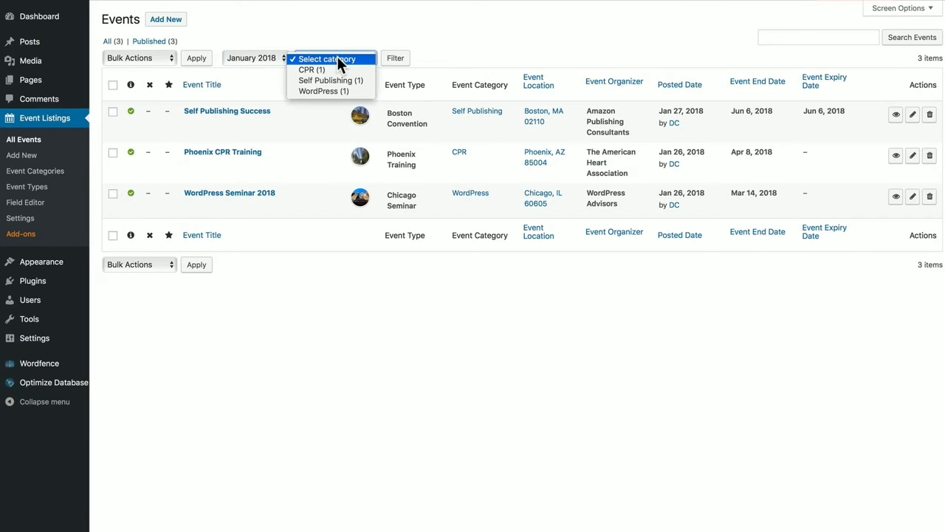
click(330, 91)
click(395, 58)
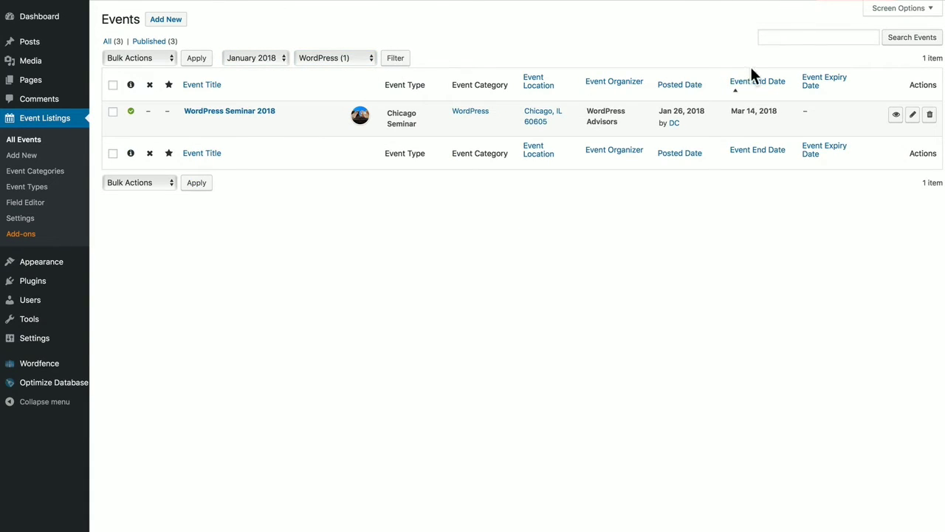
Search events for 'publishing', then reset the date and category filters to all
click(783, 36)
text(publishing)
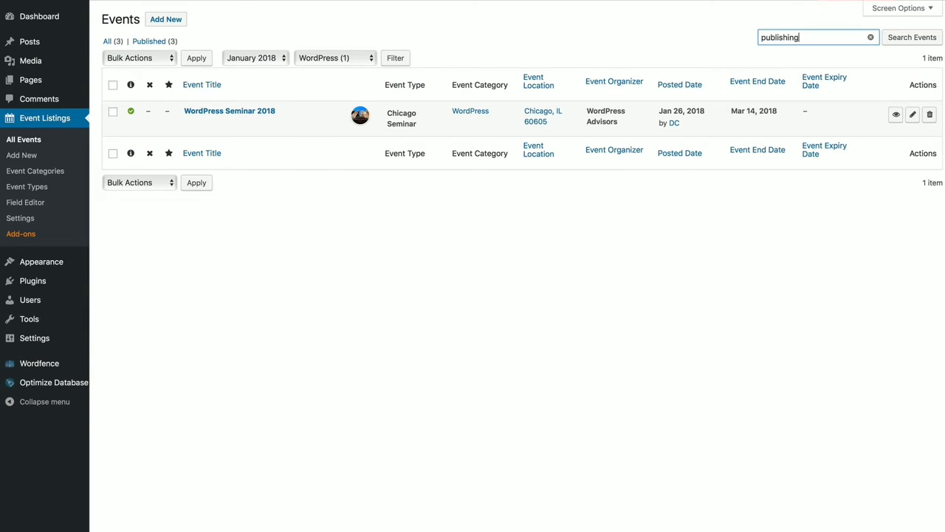
key(Return)
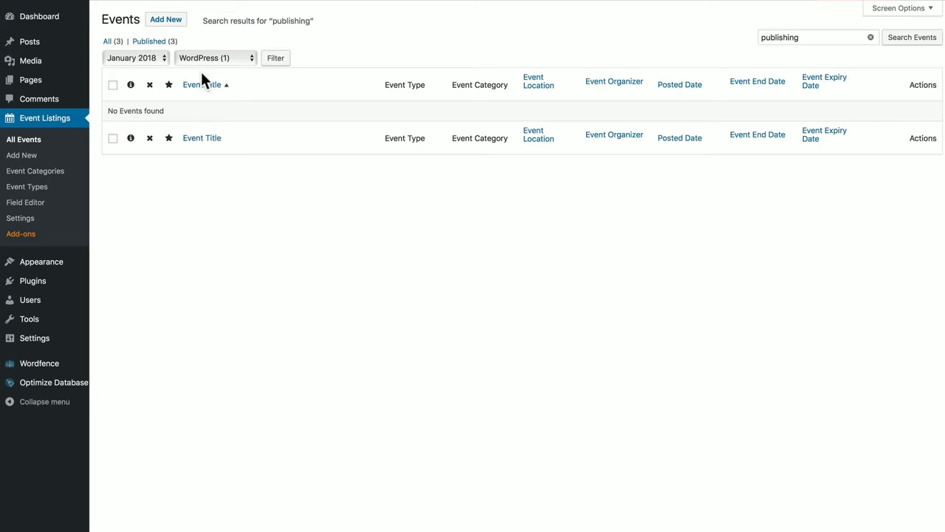
click(218, 59)
click(214, 28)
click(164, 58)
click(155, 49)
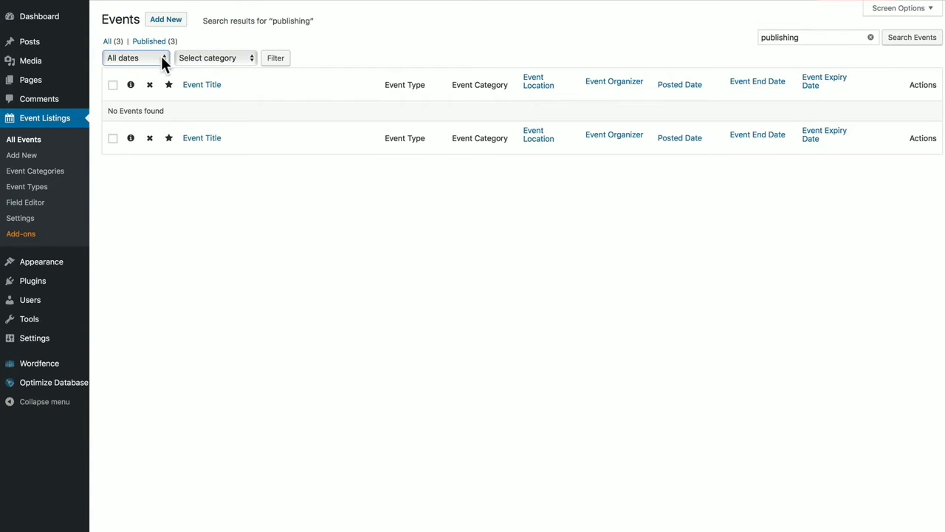
click(279, 60)
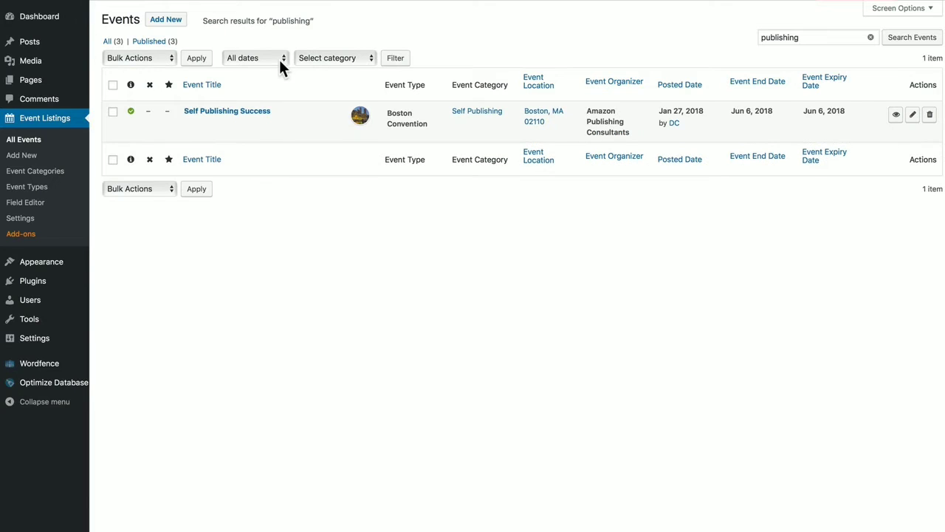
Replace the search term with 'wordpress' and run the event search
drag(804, 38, 781, 27)
text(wordpress wysiwyg editor)
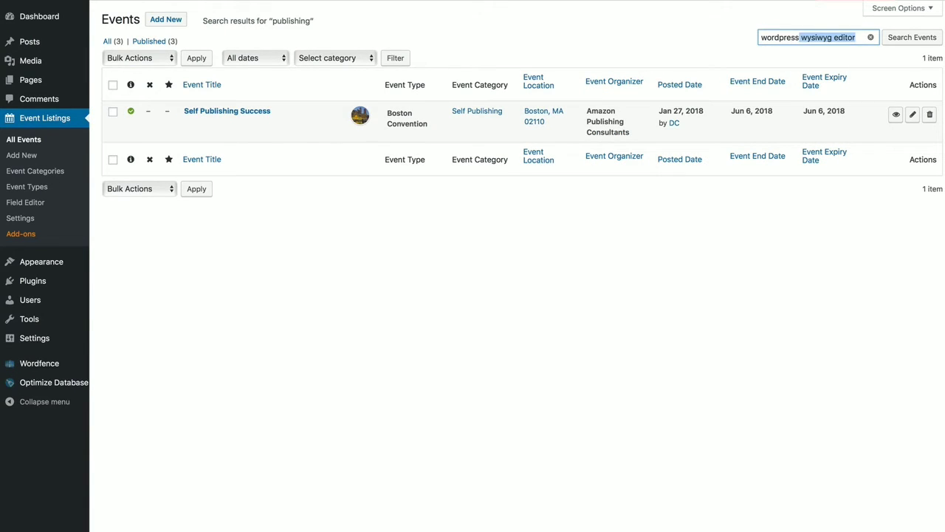
key(Delete)
click(897, 37)
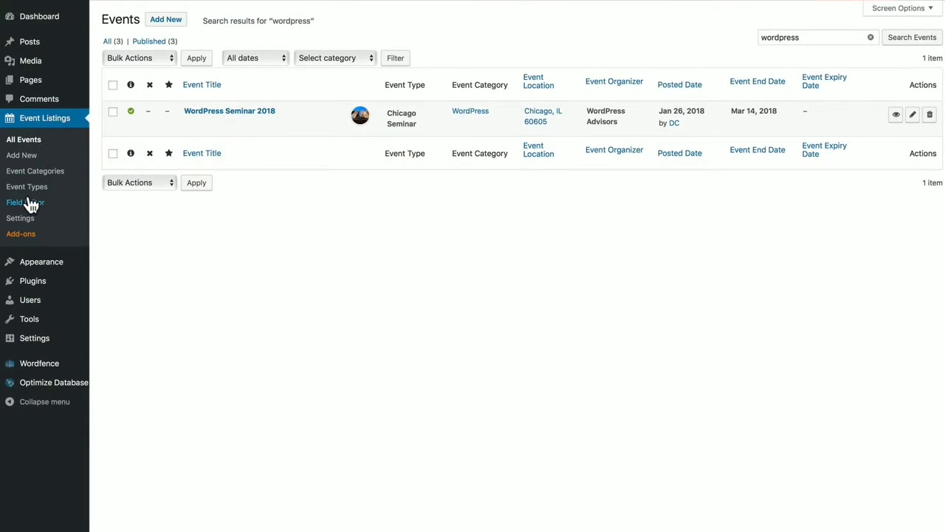
In the Field Editor, rename Event Title to 'Title' and try the Button and Date types
click(29, 203)
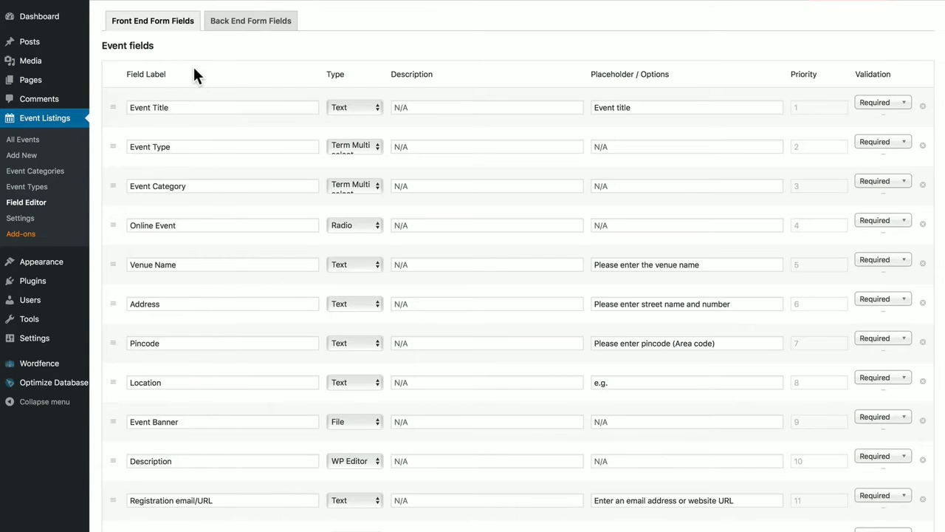
scroll(193, 70, down, 4)
scroll(194, 74, up, 4)
triple_click(153, 107)
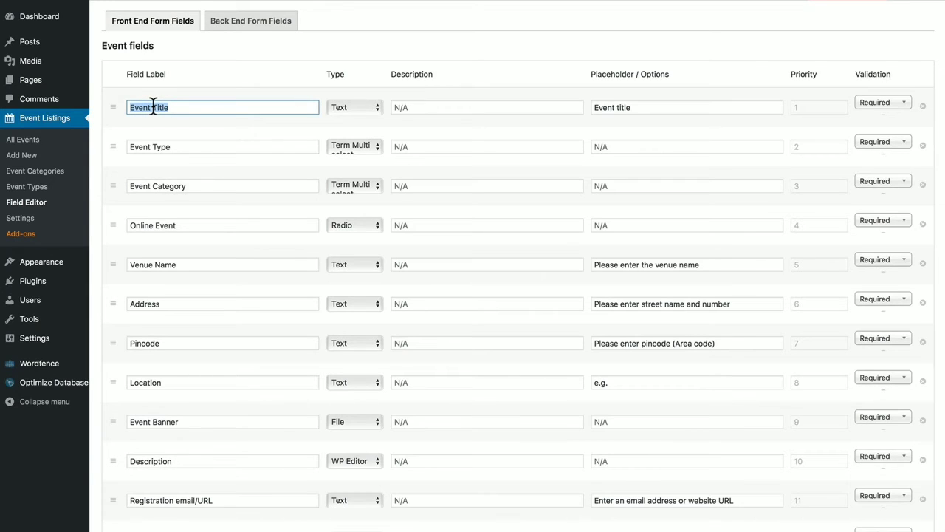
text(Title)
click(360, 107)
click(366, 117)
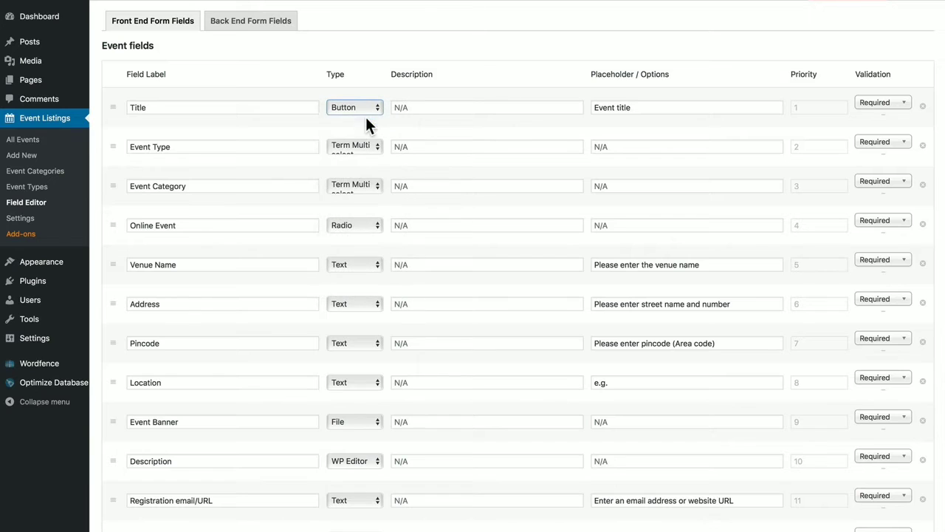
click(343, 107)
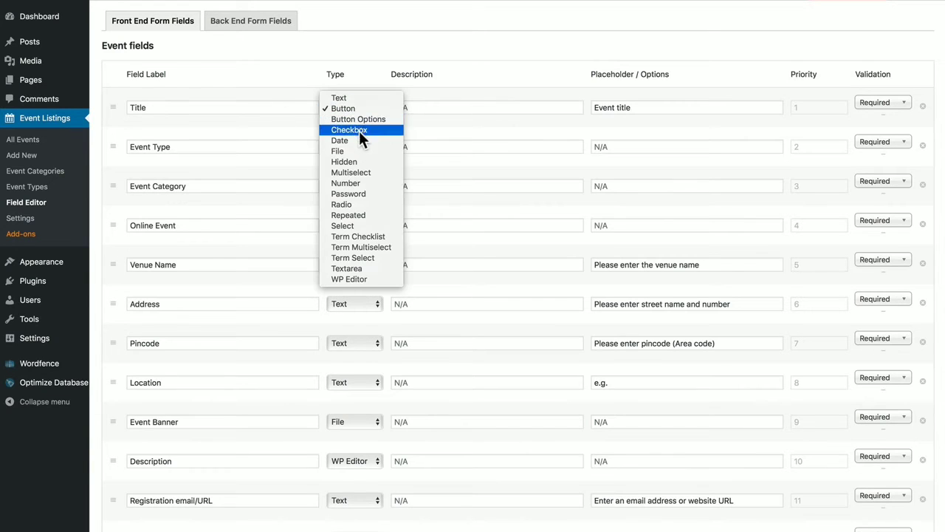
click(362, 139)
click(359, 112)
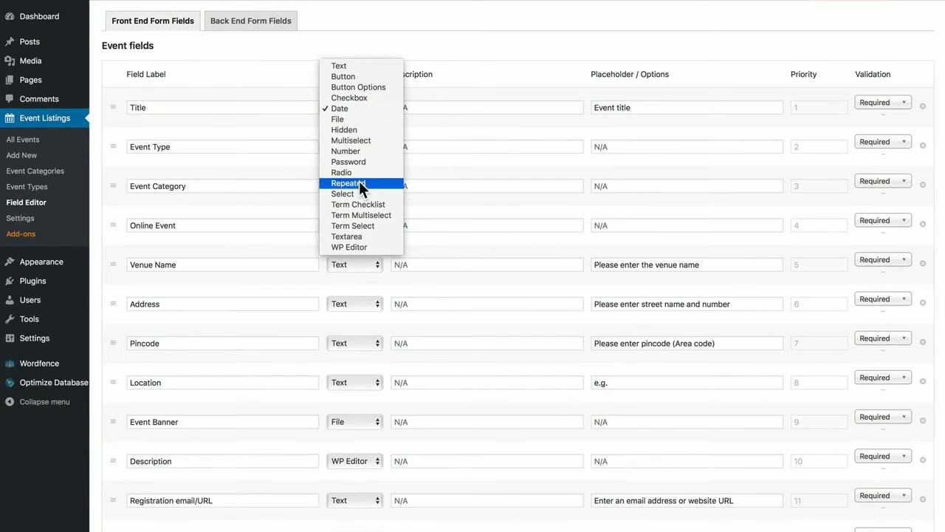
key(Escape)
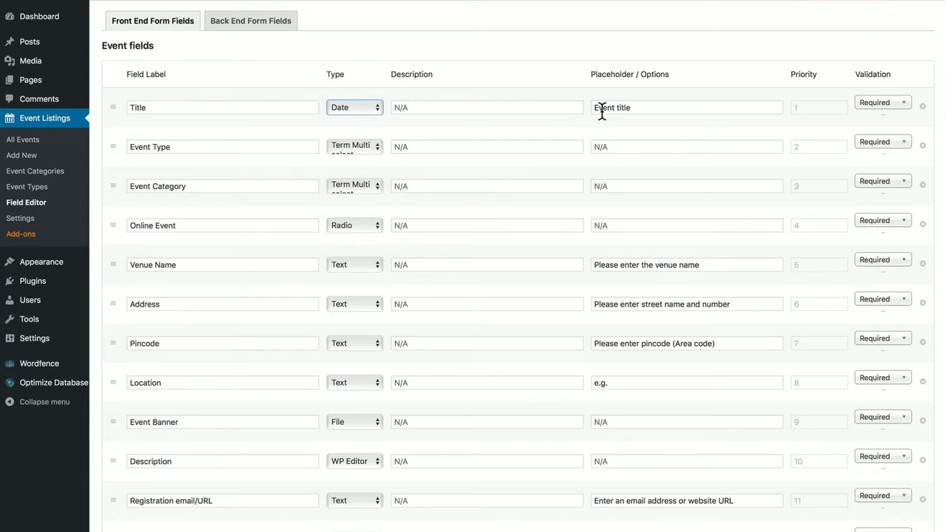
Keep Title Required, set its type back to Text, and move it below Event Type
click(879, 104)
key(Escape)
click(358, 109)
click(352, 65)
mouse_move(118, 107)
mouse_down()
mouse_move(111, 158)
mouse_move(109, 94)
mouse_up()
Keep Organization name as a Text field and save the form field changes
scroll(413, 182, down, 8)
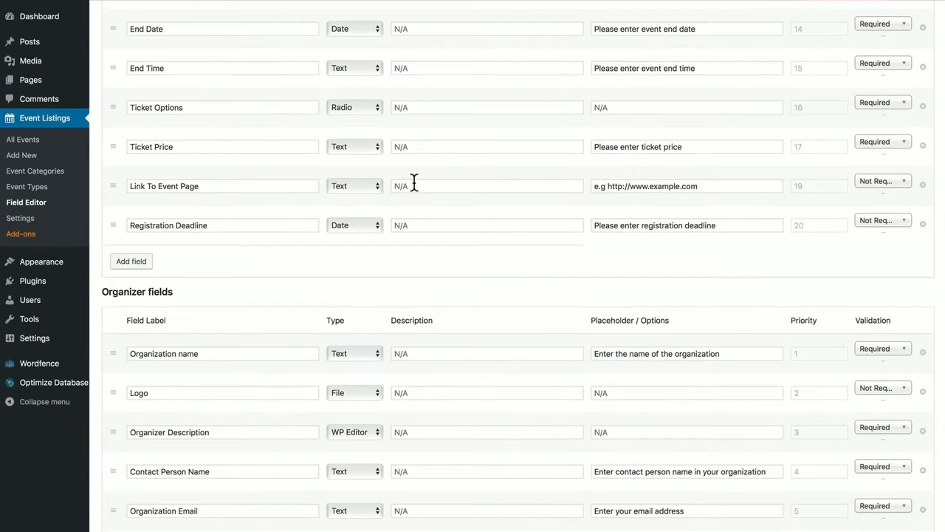
scroll(413, 183, down, 4)
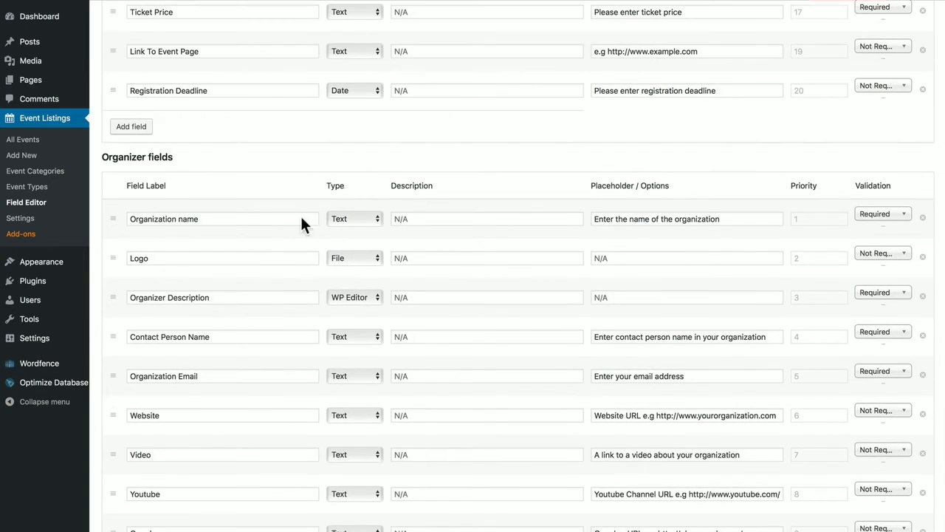
click(347, 219)
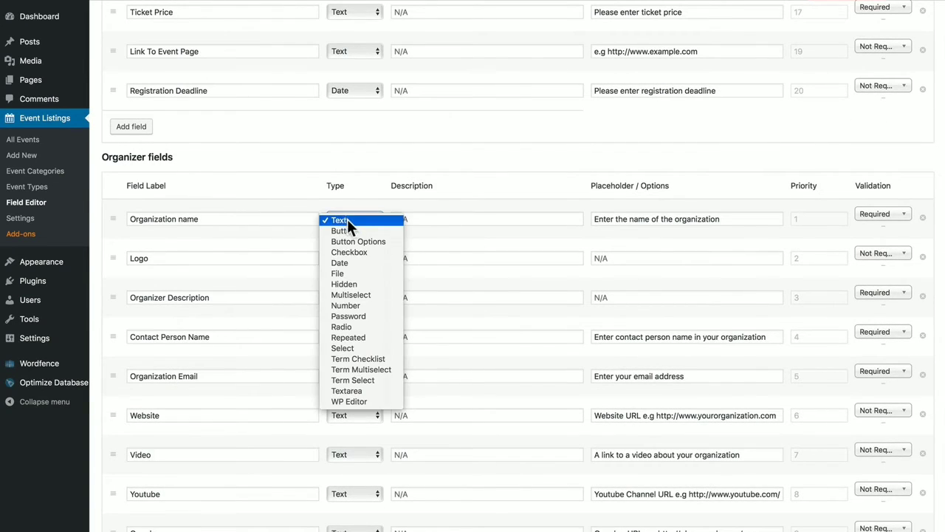
click(474, 133)
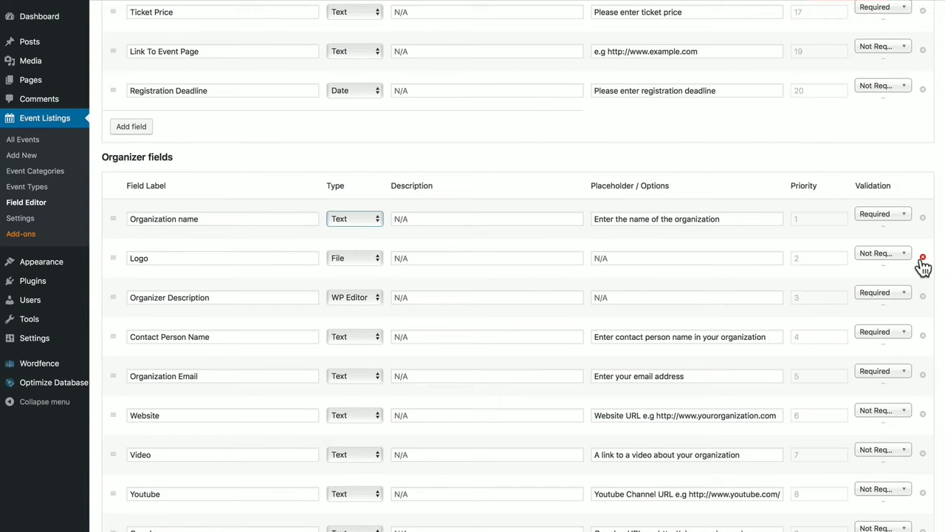
scroll(923, 266, down, 5)
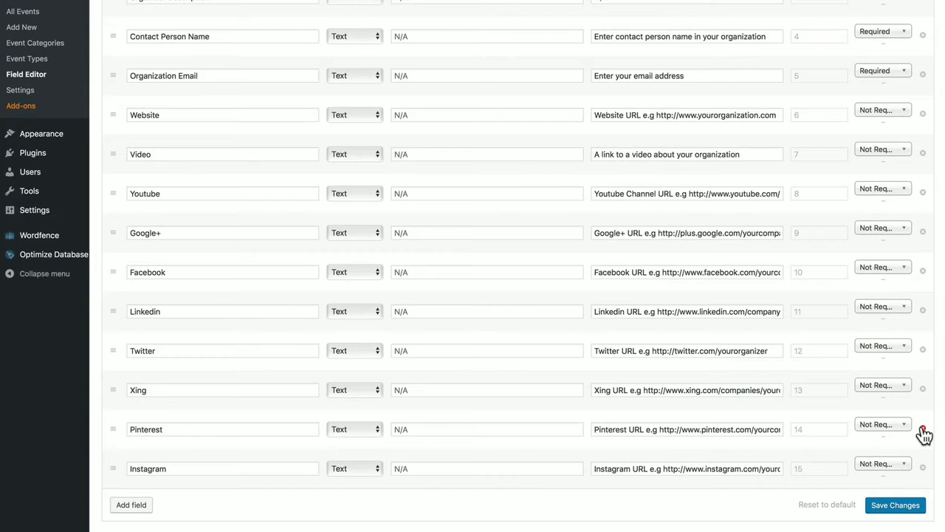
click(906, 510)
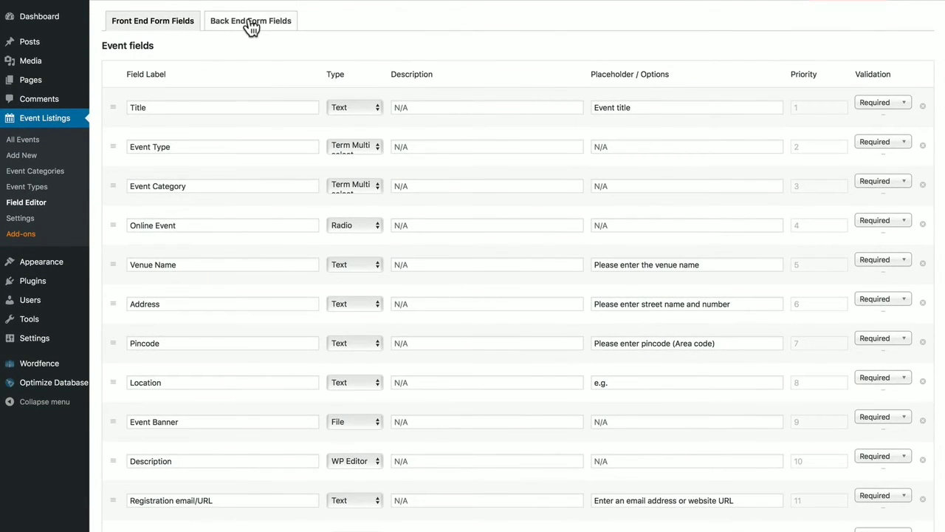
On Back End Form Fields, try dragging Total View Count below Registration Email or URL
click(250, 22)
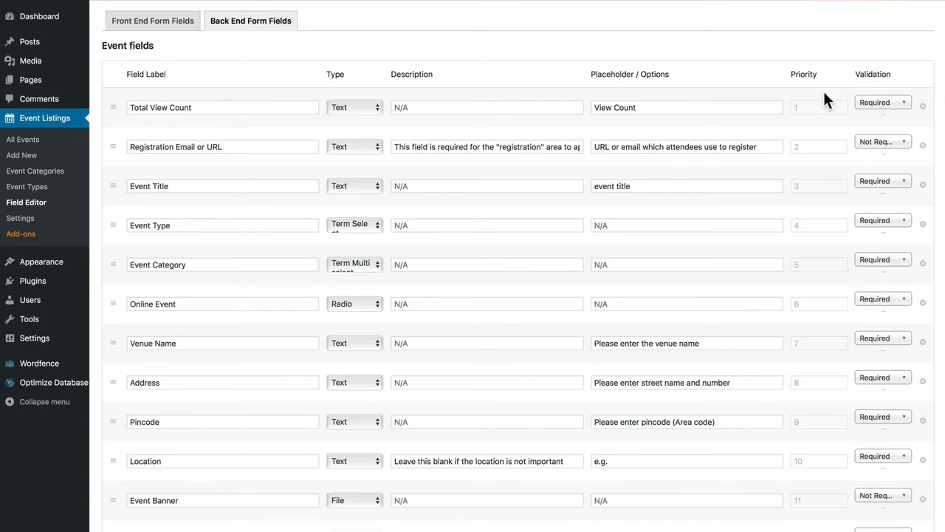
drag(118, 108, 113, 145)
drag(113, 109, 118, 91)
In Event Listings settings, turn Categories and Event Types off, then back on
click(20, 219)
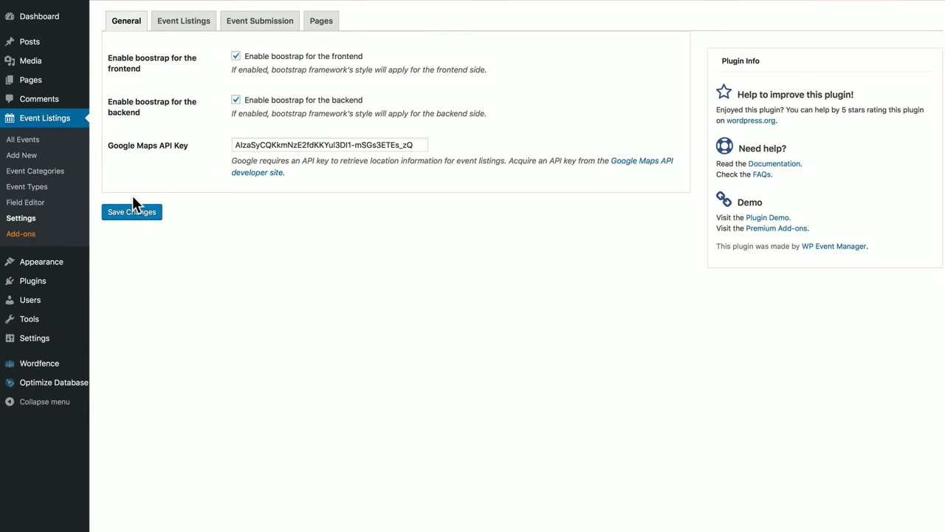
click(181, 24)
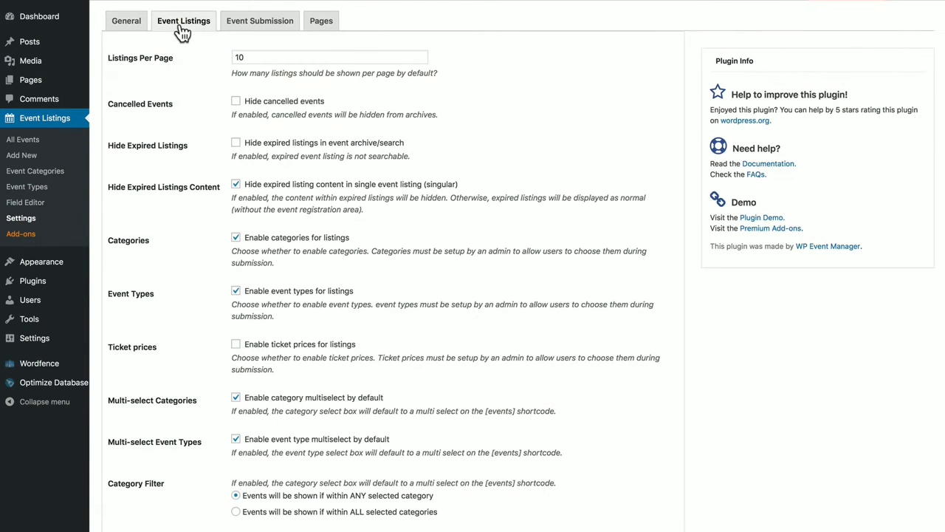
click(236, 237)
click(235, 291)
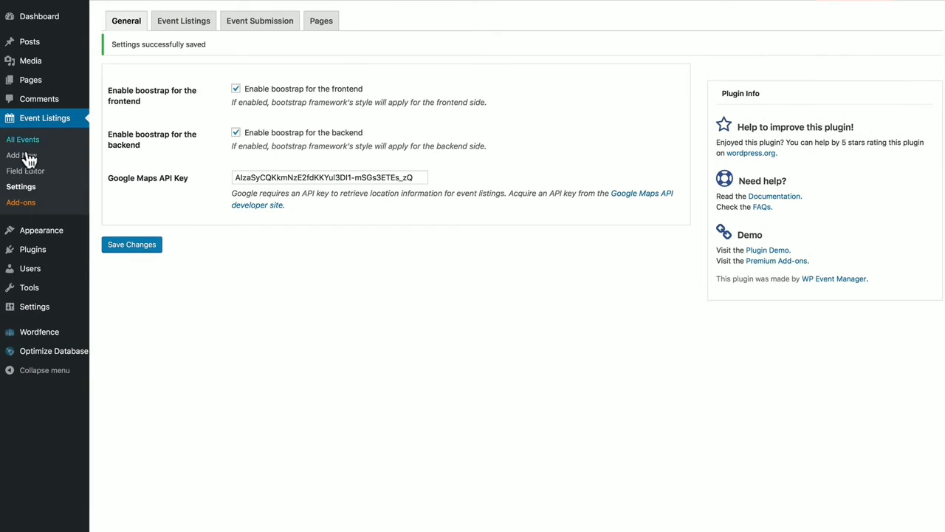
click(183, 26)
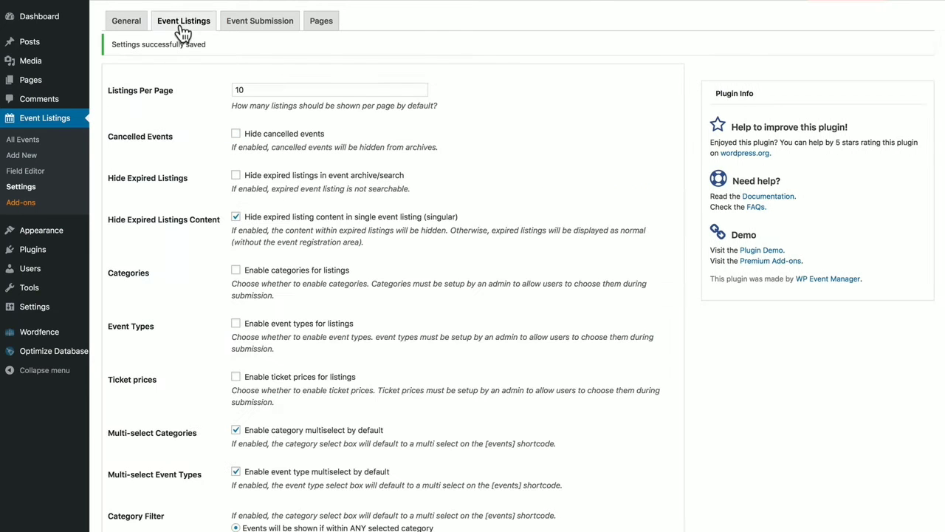
click(237, 271)
click(237, 324)
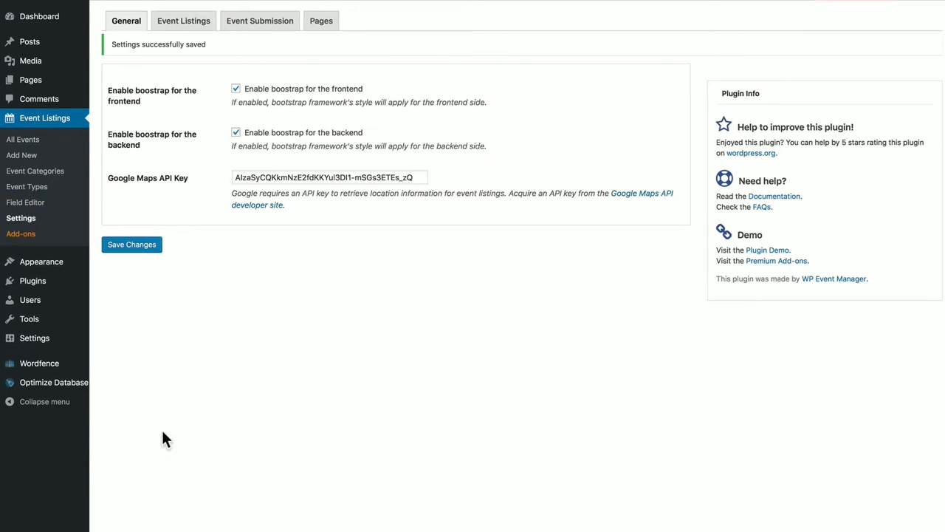
Add a 'Music' event category with slug 'music'
click(38, 171)
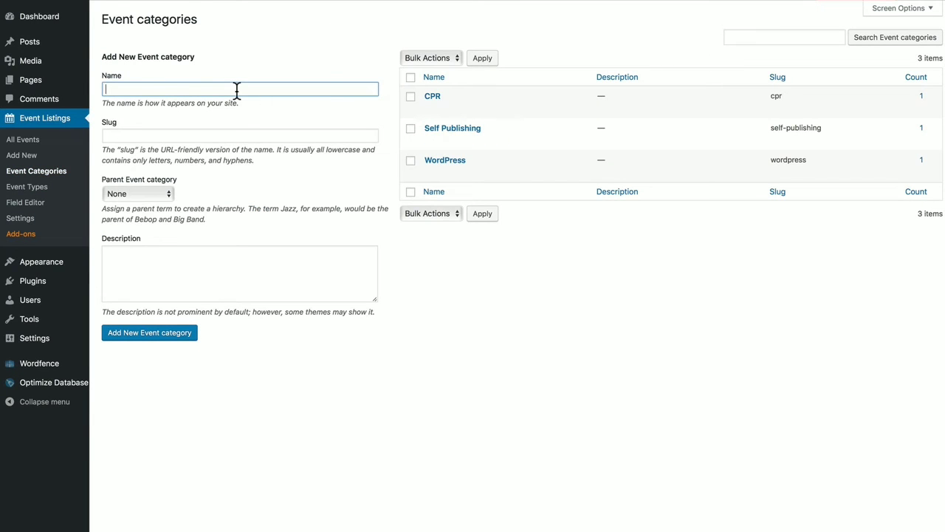
text(Music)
click(240, 135)
text(m)
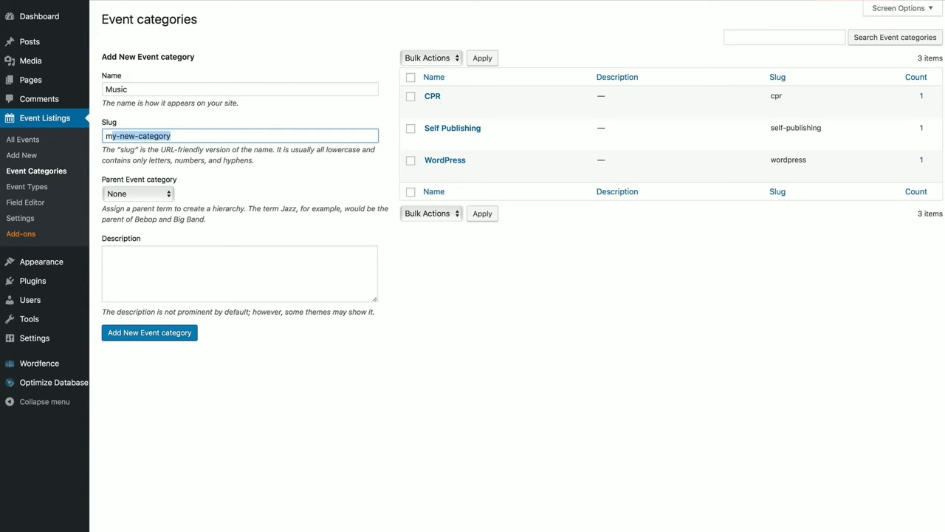
text(usic)
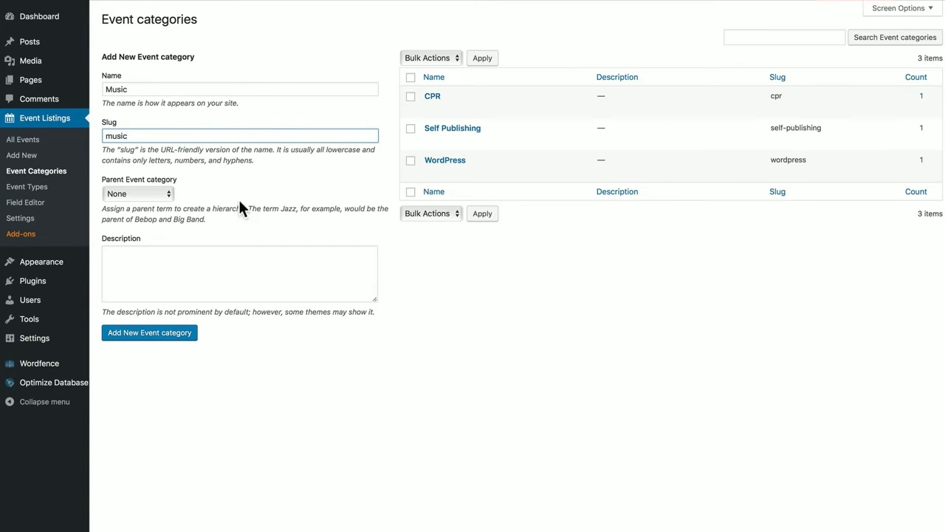
click(184, 333)
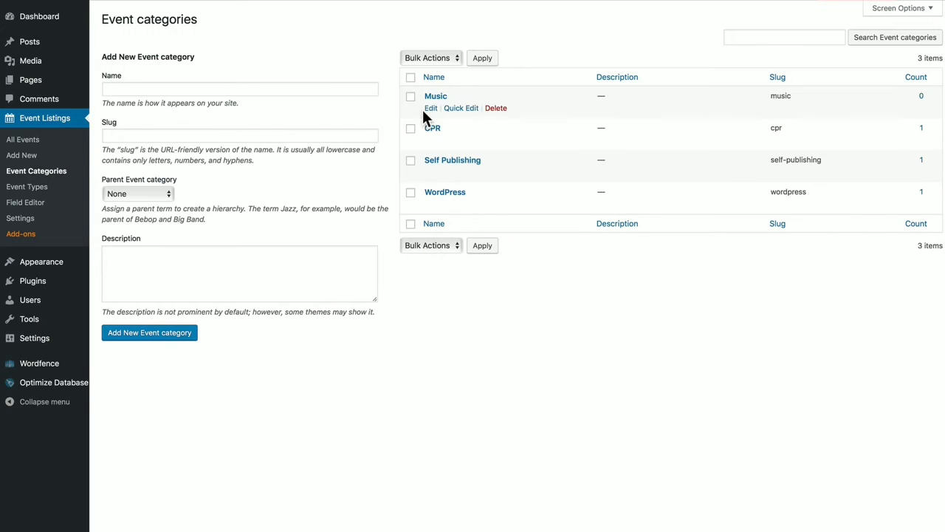
Add a 'Concert' event type with slug 'concert'
click(44, 185)
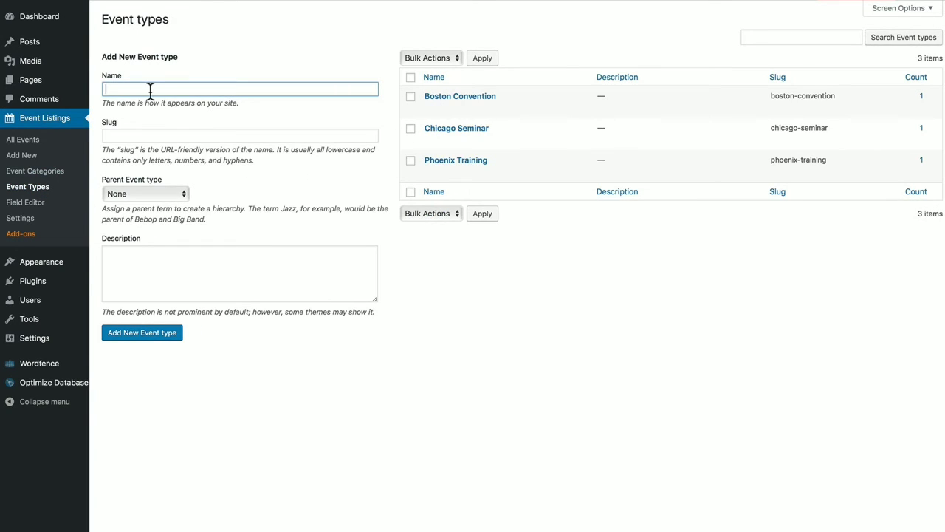
text(Concert)
click(153, 134)
text(concert)
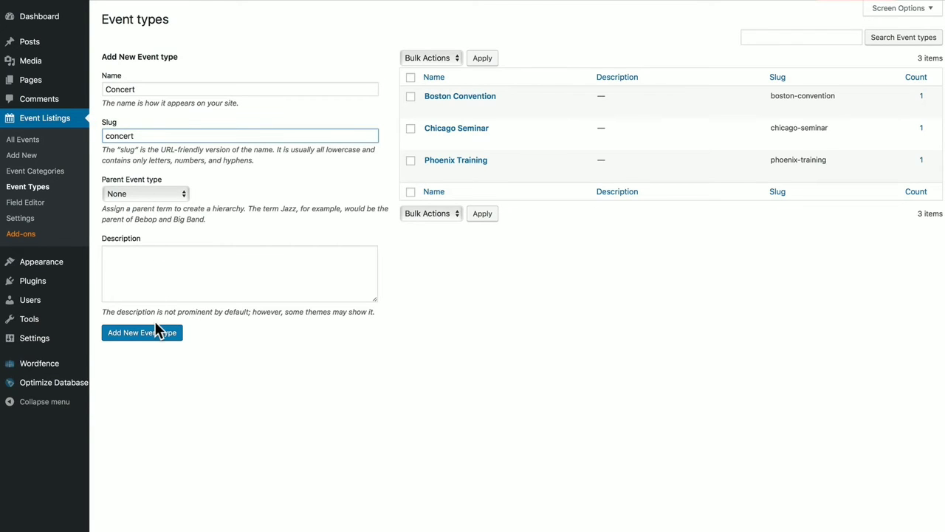
click(121, 334)
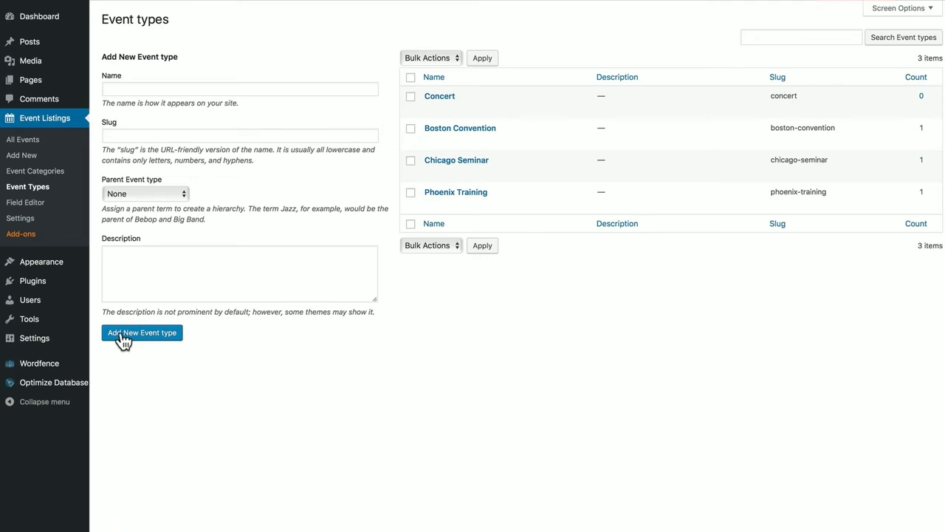
Open Self Publishing Success for editing from the All Events list
click(25, 140)
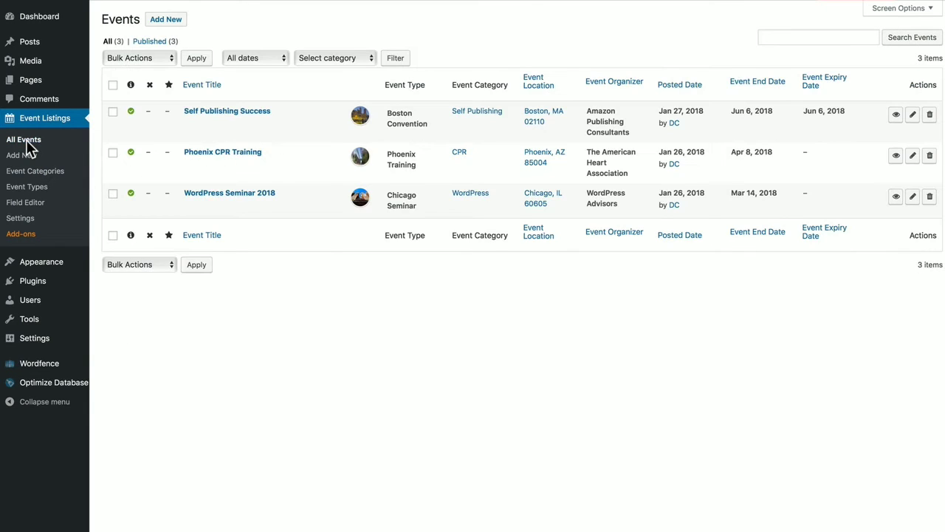
click(913, 116)
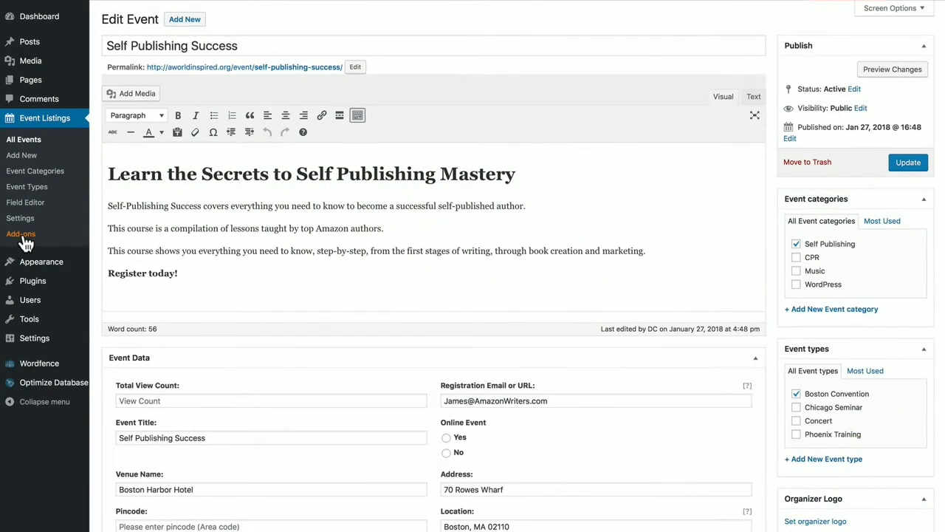
Scroll through the add-on cards on the Event Listings Add-ons page
click(21, 235)
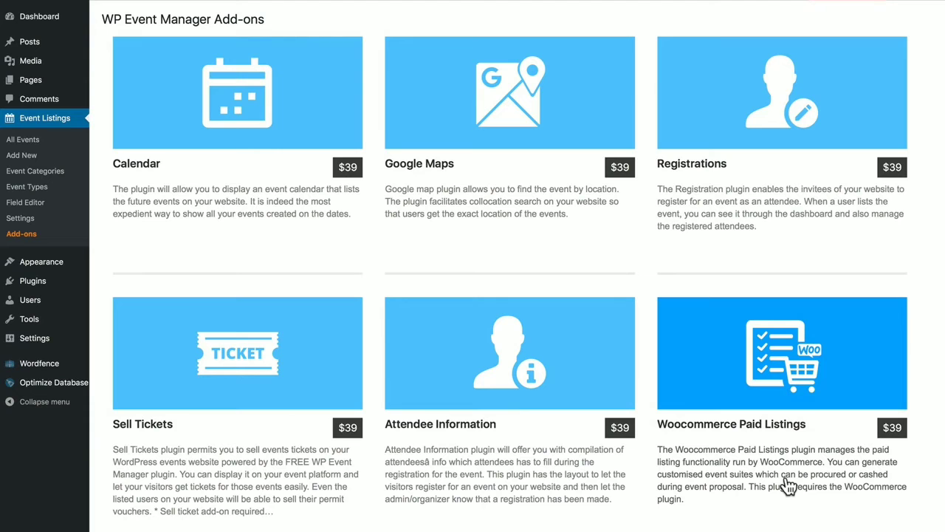
scroll(789, 484, down, 5)
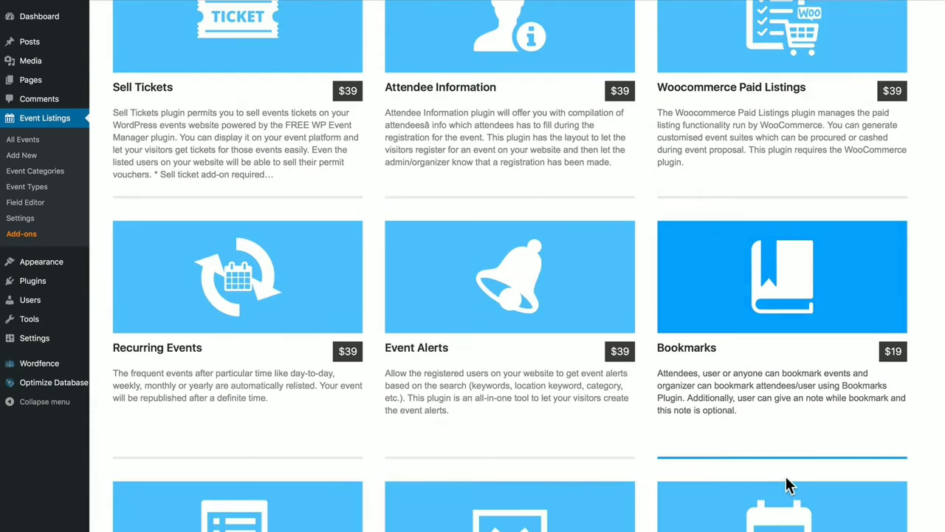
scroll(789, 483, down, 1)
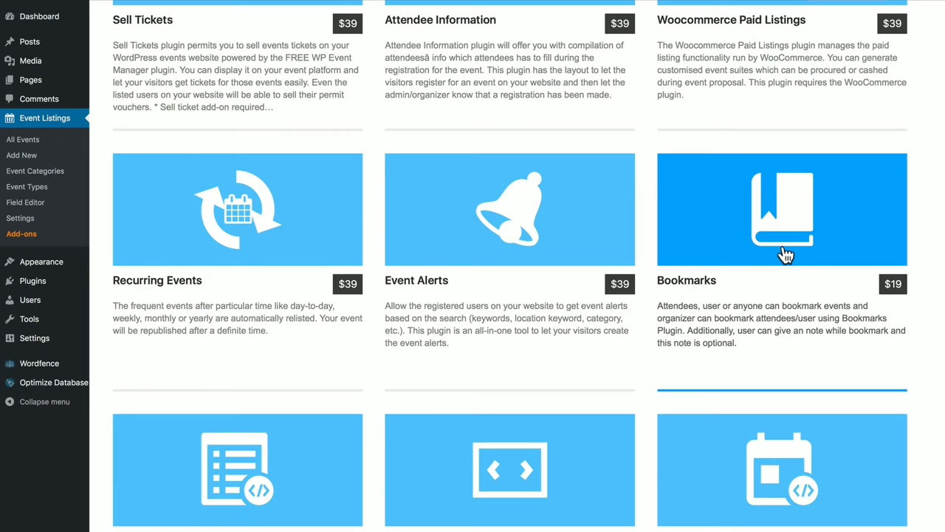
scroll(422, 433, down, 2)
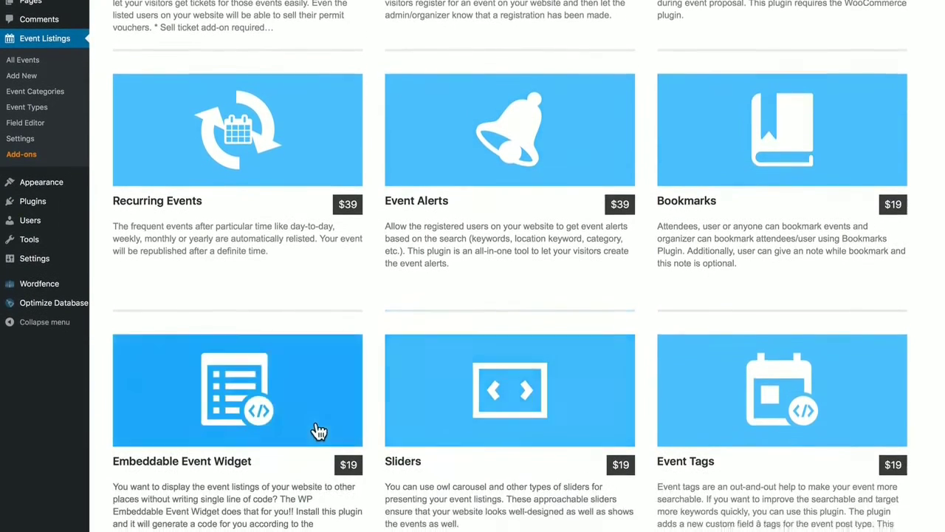
scroll(319, 427, down, 1)
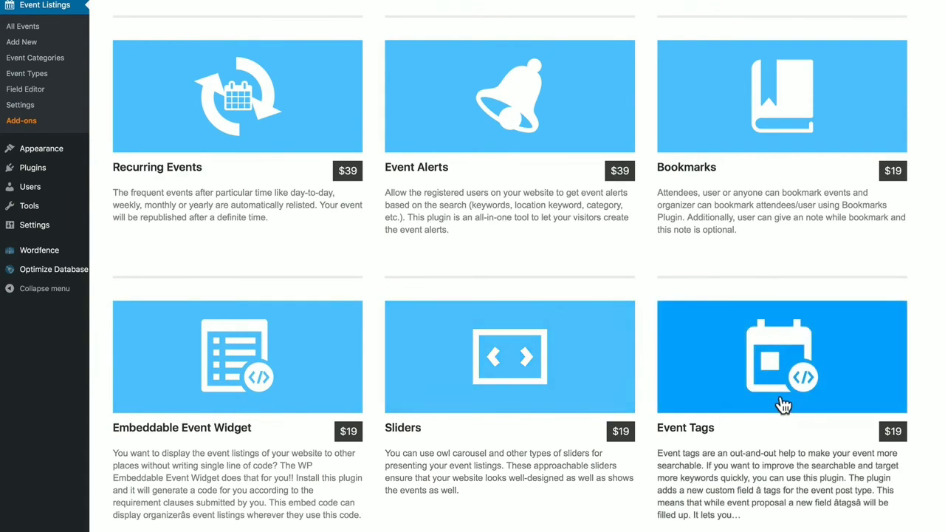
scroll(783, 404, down, 5)
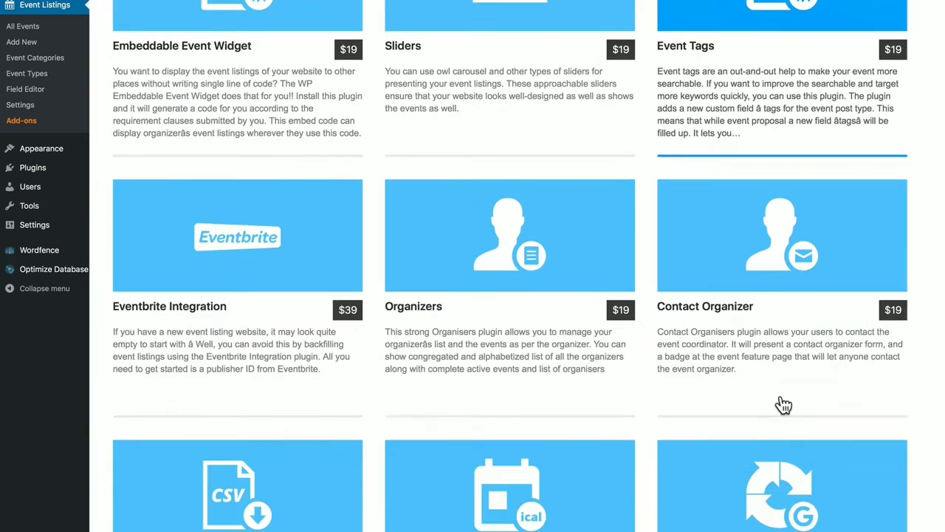
scroll(783, 405, down, 2)
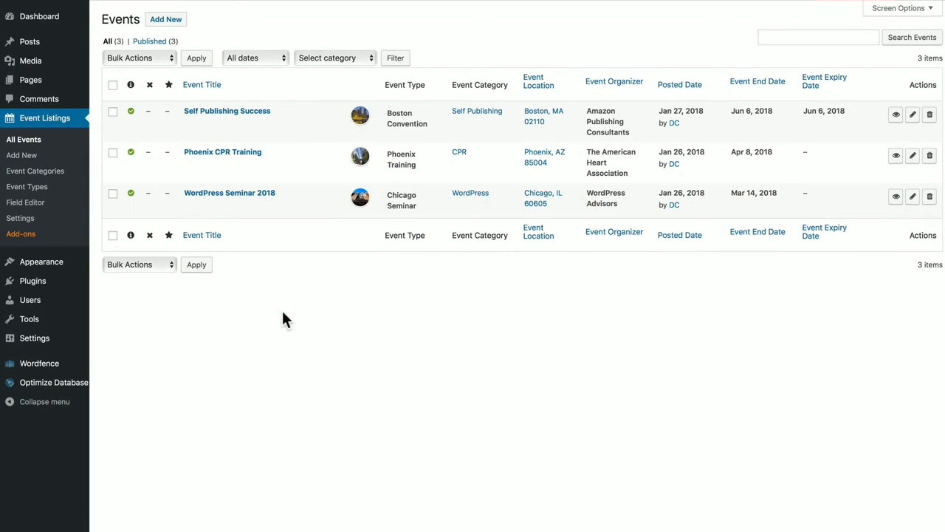
Go to the Pages list and view the live Post an Event submission form
click(31, 83)
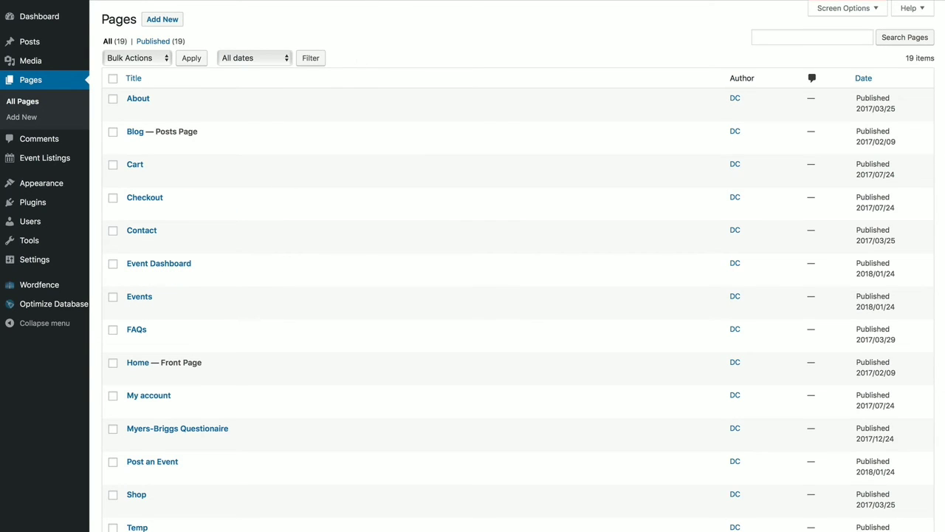
click(365, 1)
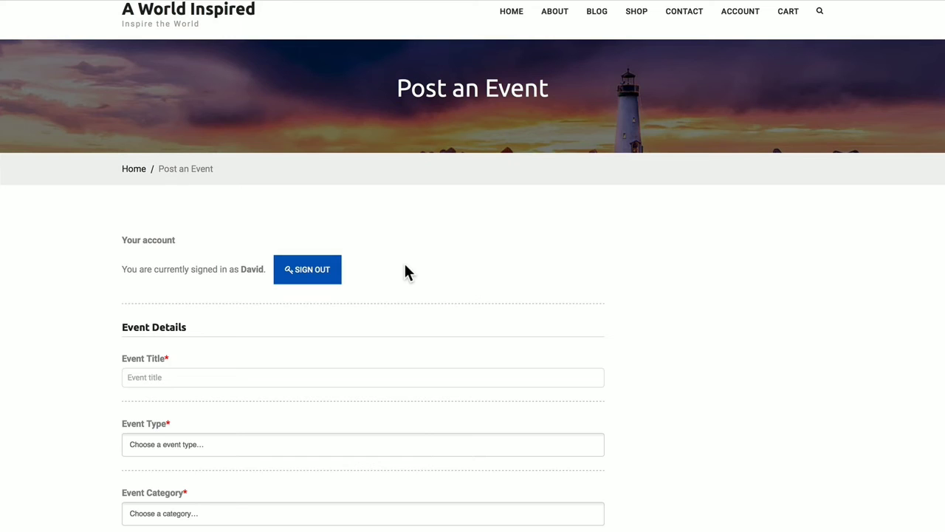
scroll(404, 271, down, 1)
scroll(404, 272, down, 2)
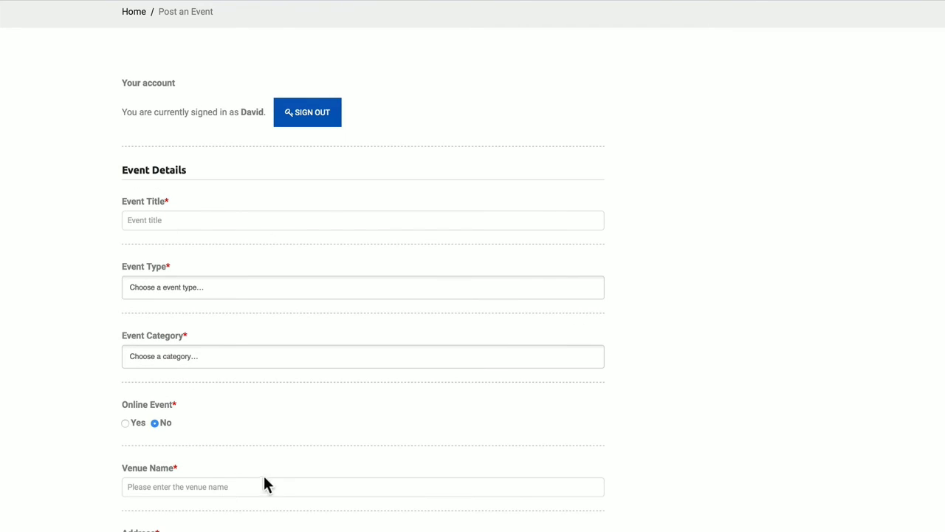
scroll(269, 487, down, 8)
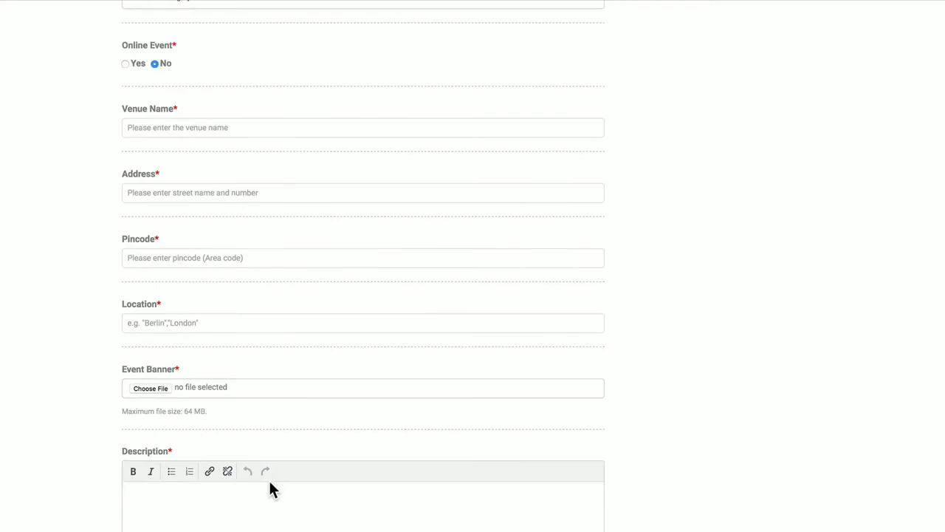
scroll(274, 443, down, 7)
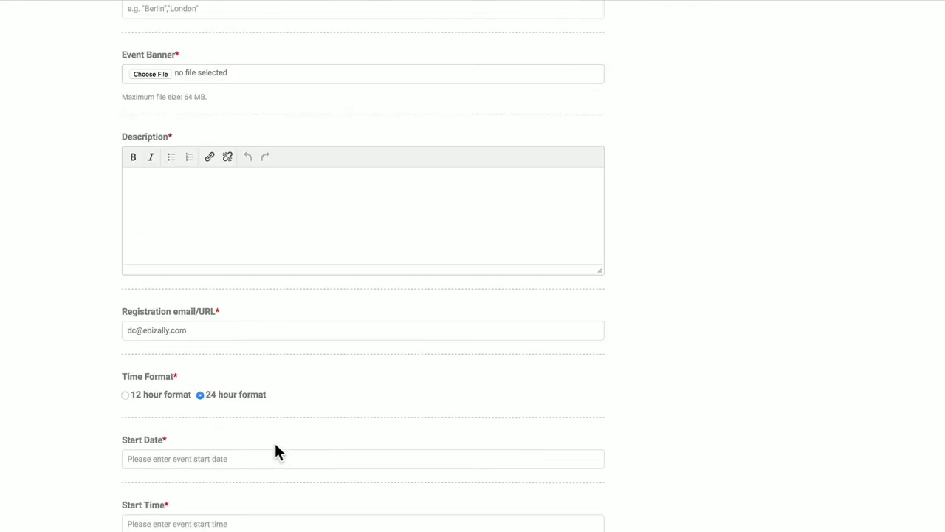
scroll(276, 450, down, 6)
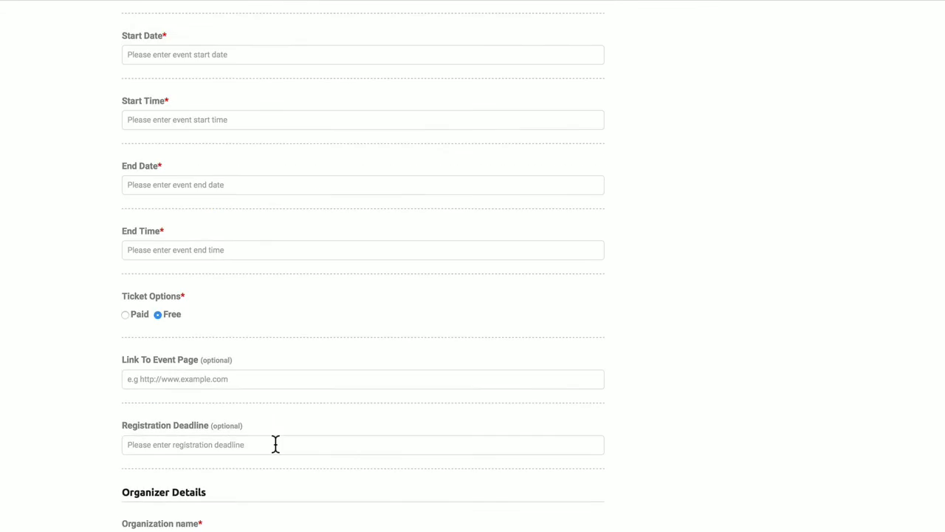
scroll(275, 447, down, 9)
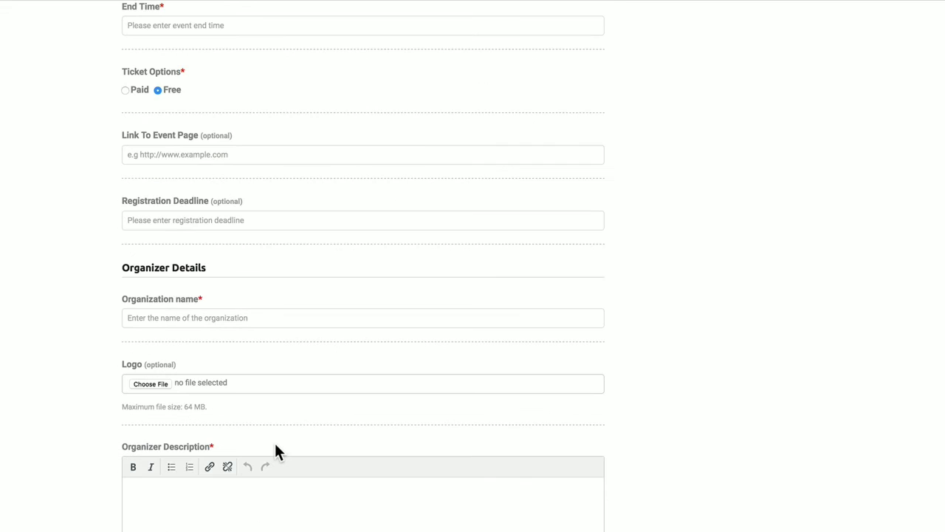
scroll(275, 447, down, 9)
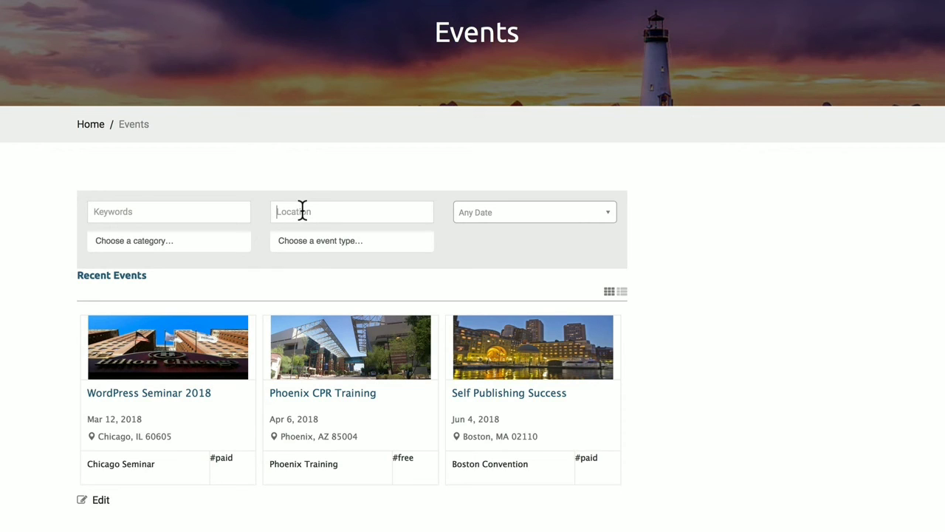
Search events by location 'boston', then clear it and check the Date, Category and Type filters
text(boston)
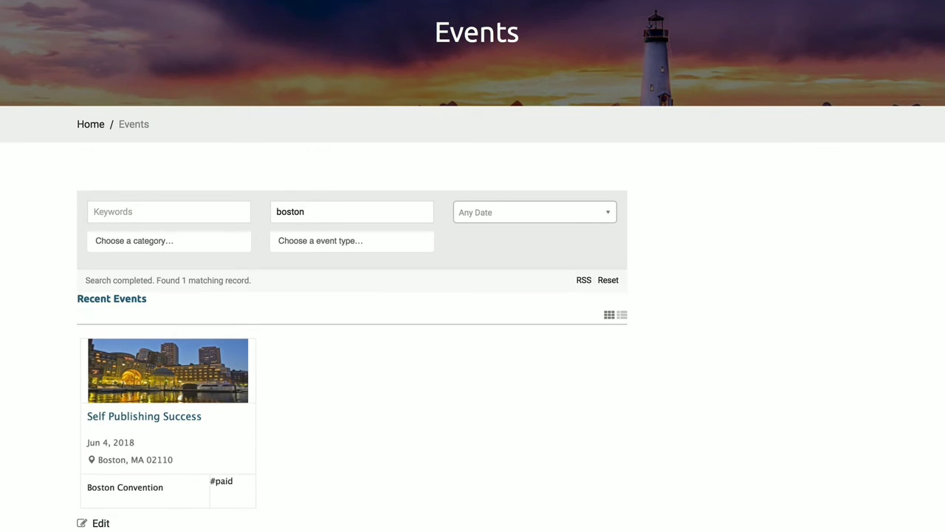
click(592, 221)
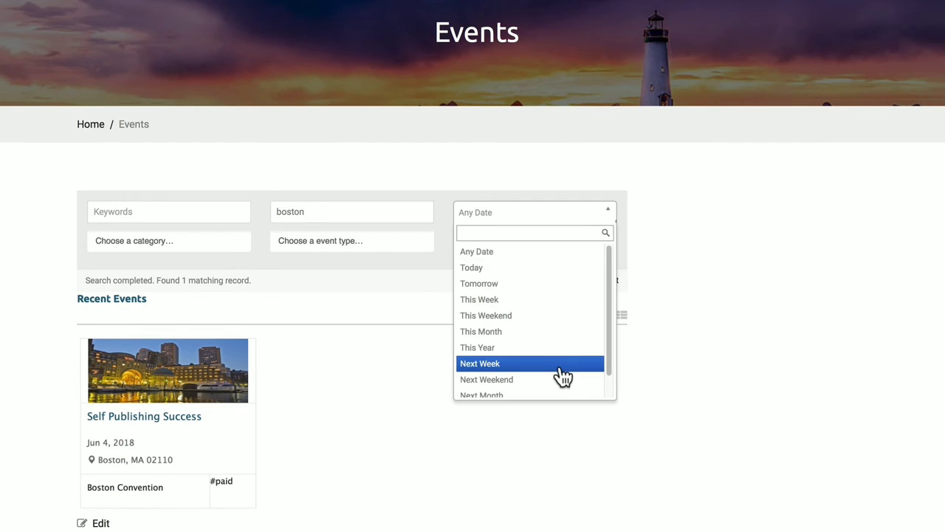
scroll(561, 376, down, 1)
click(440, 402)
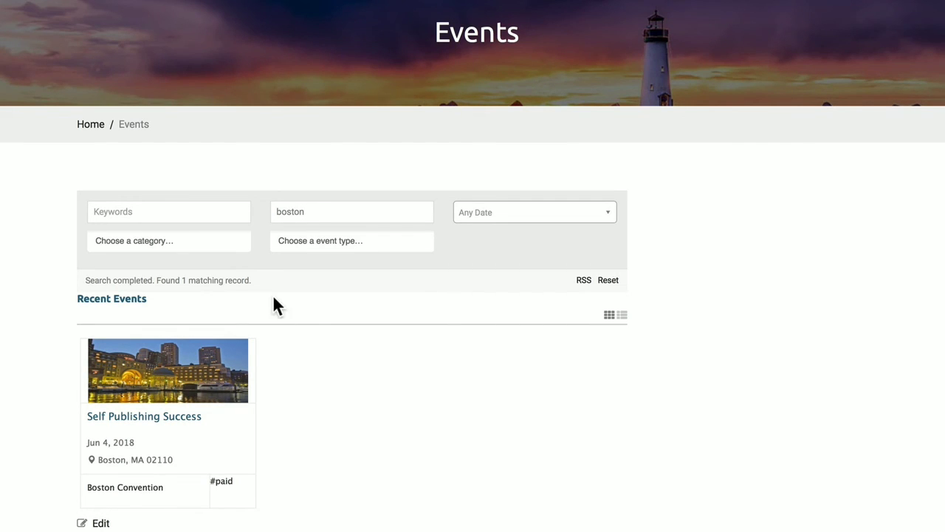
double_click(304, 211)
key(BackSpace)
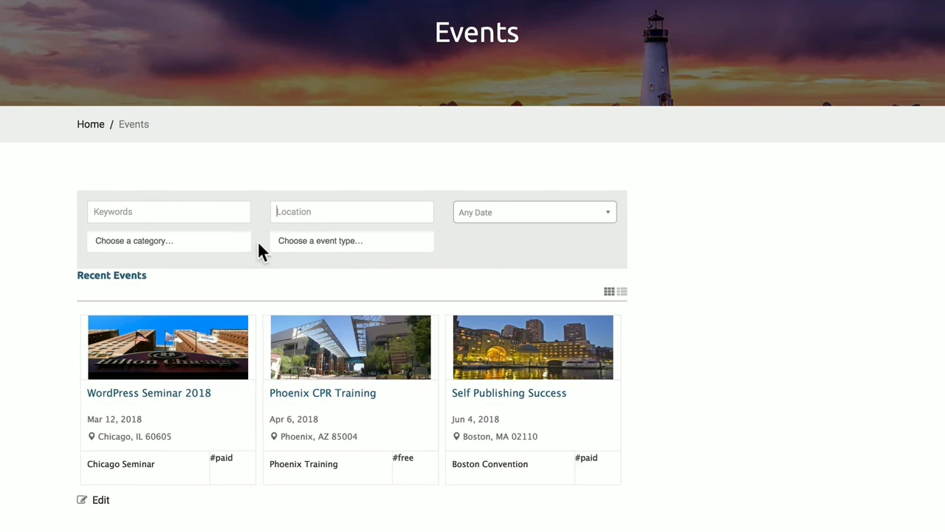
click(150, 244)
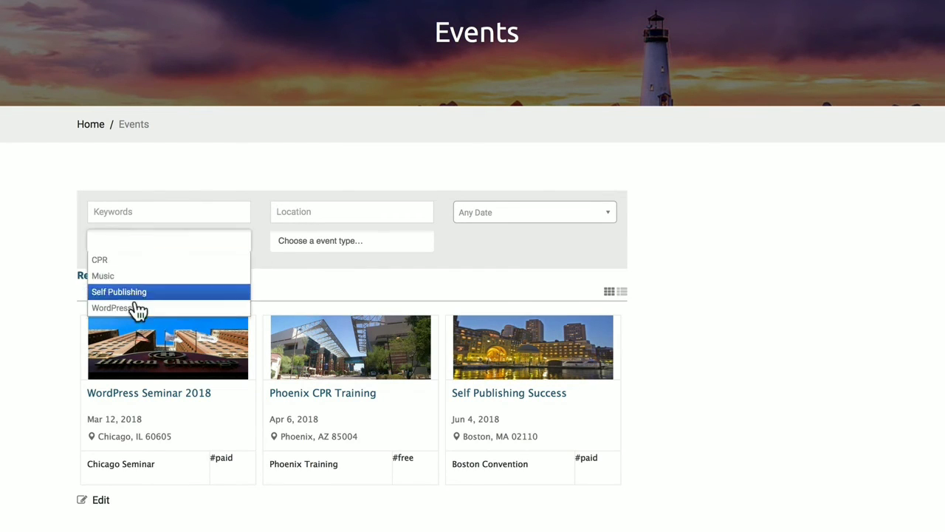
click(320, 253)
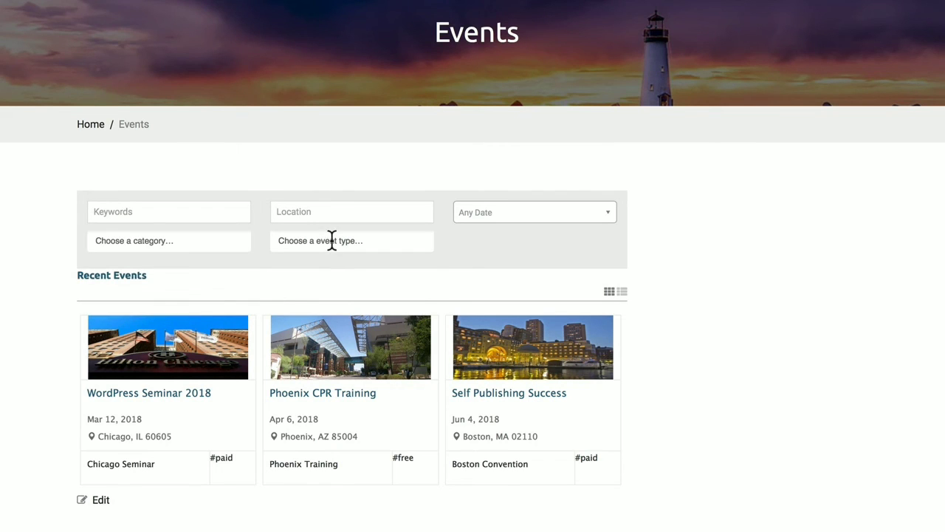
click(330, 240)
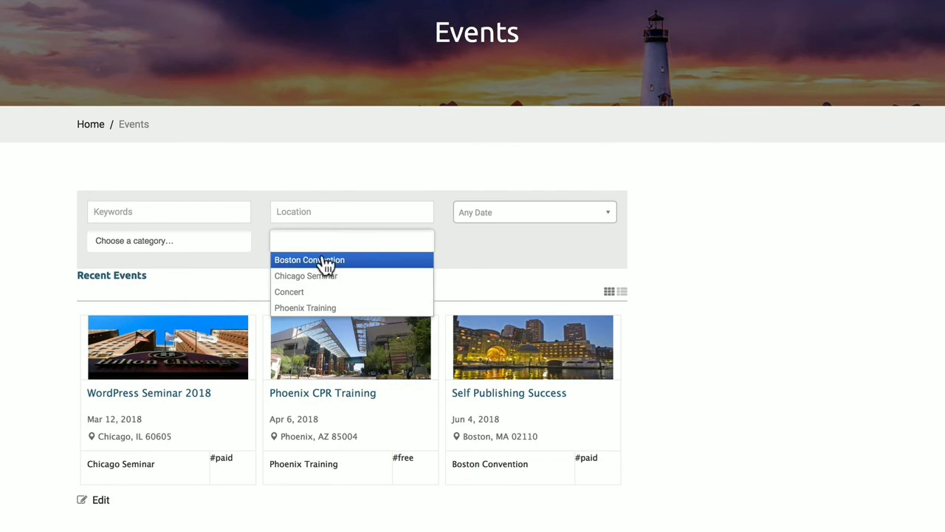
click(489, 271)
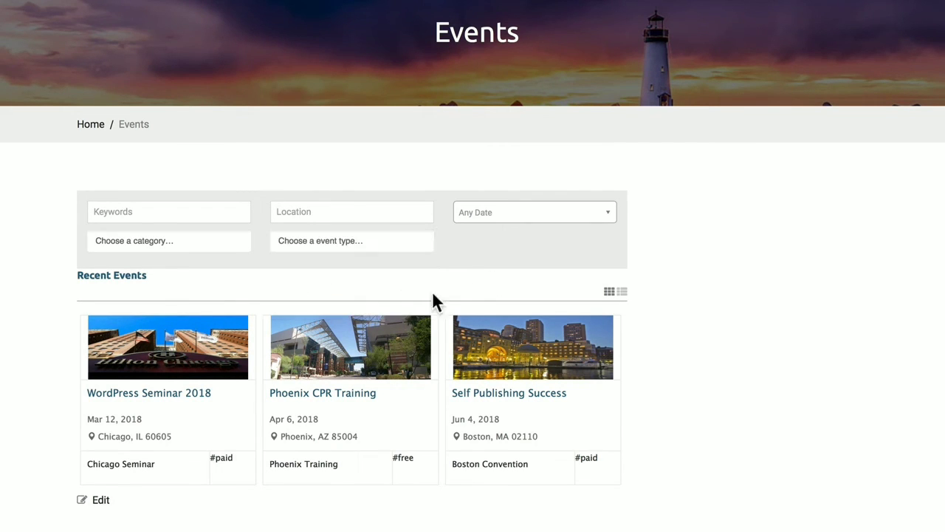
Switch the events to list view and open the WordPress Seminar 2018 event page
click(622, 292)
scroll(510, 376, down, 2)
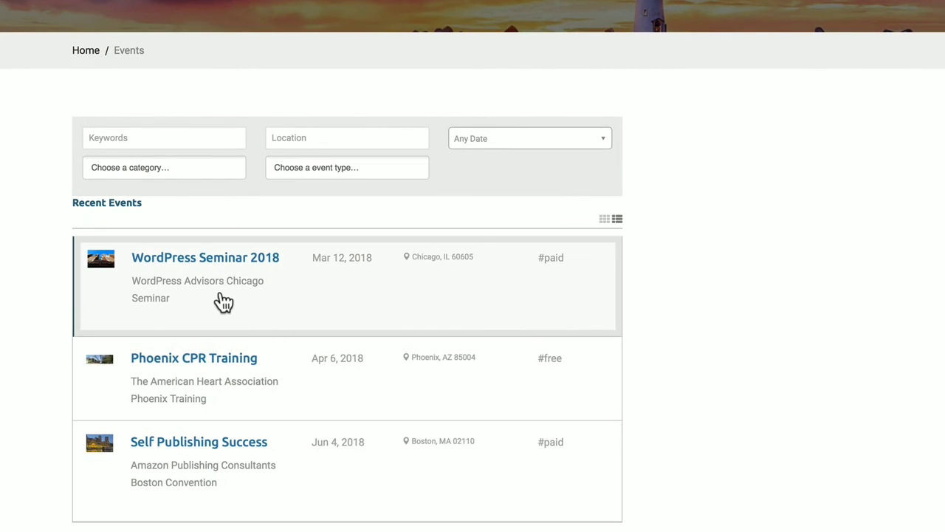
click(210, 281)
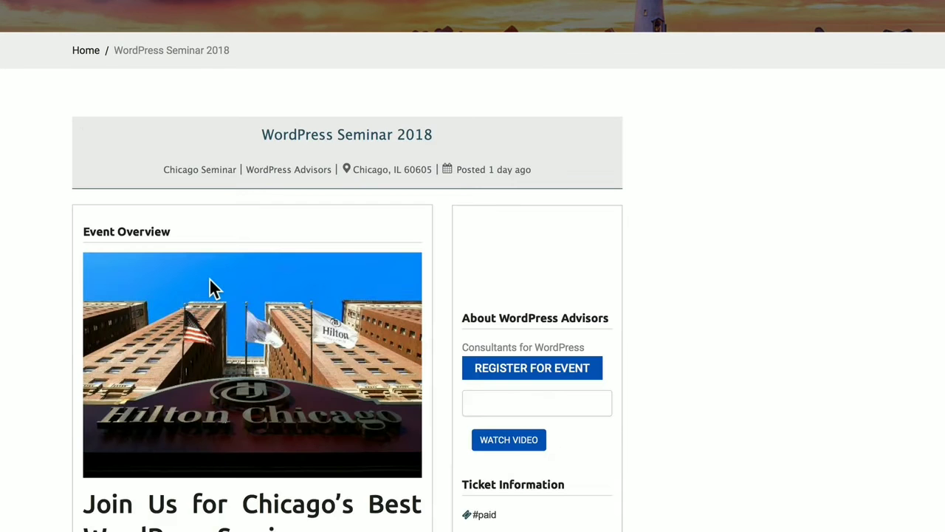
scroll(635, 306, down, 1)
scroll(637, 304, down, 5)
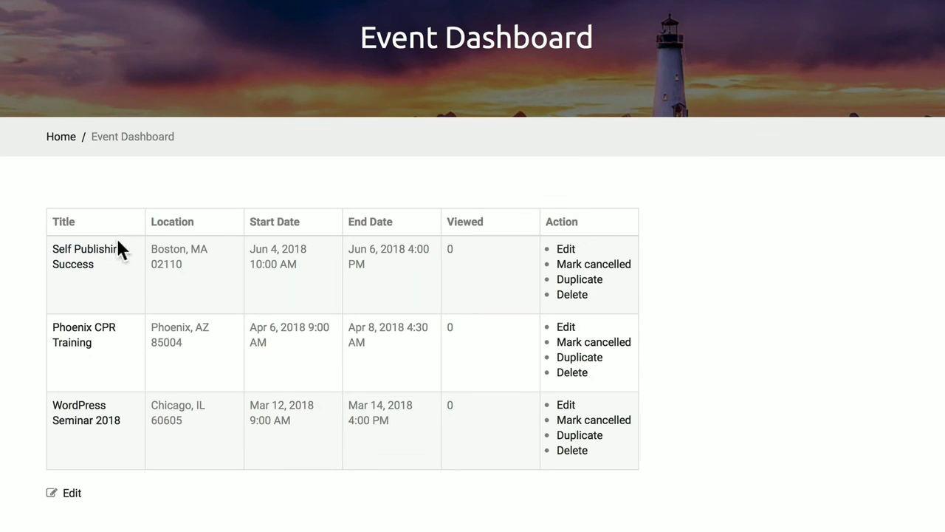
View the Phoenix CPR Training event, then open Self Publishing Success's front-end edit form
click(87, 340)
scroll(16, 279, down, 5)
click(570, 246)
scroll(356, 202, down, 10)
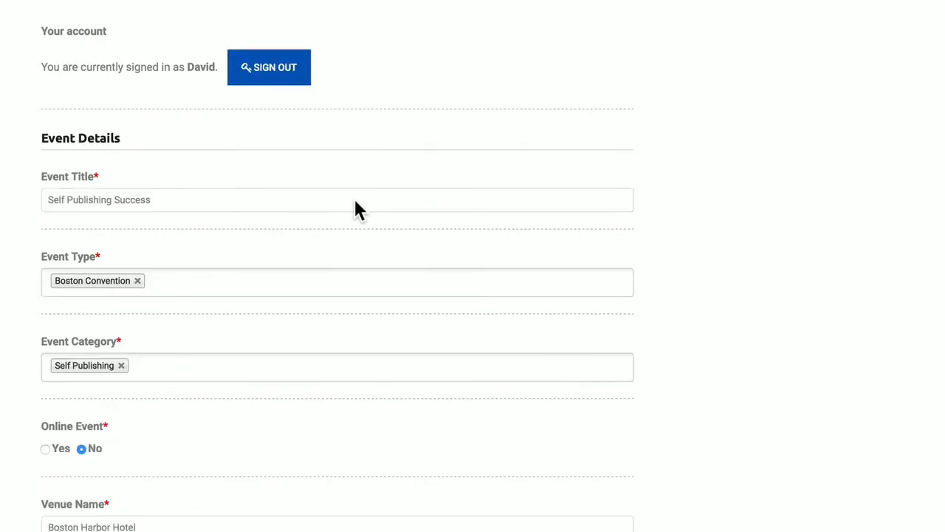
scroll(354, 199, down, 10)
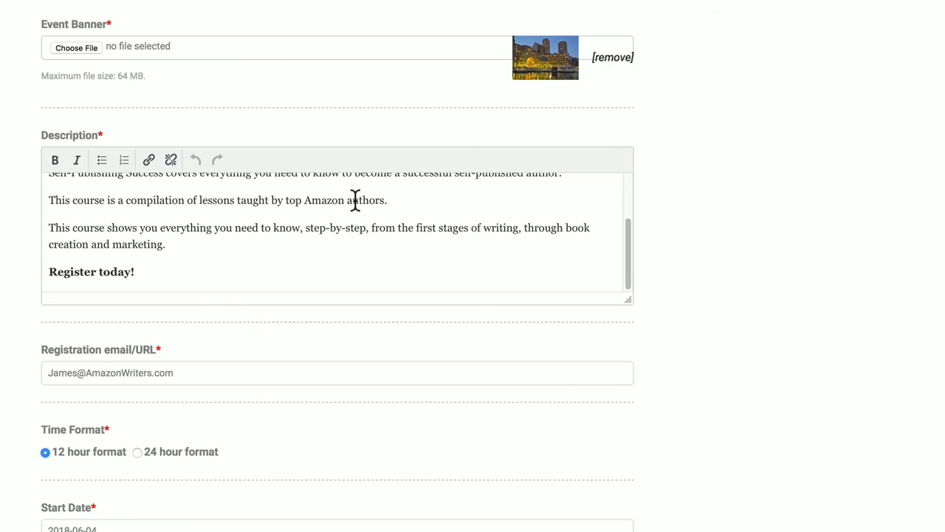
scroll(354, 214, down, 10)
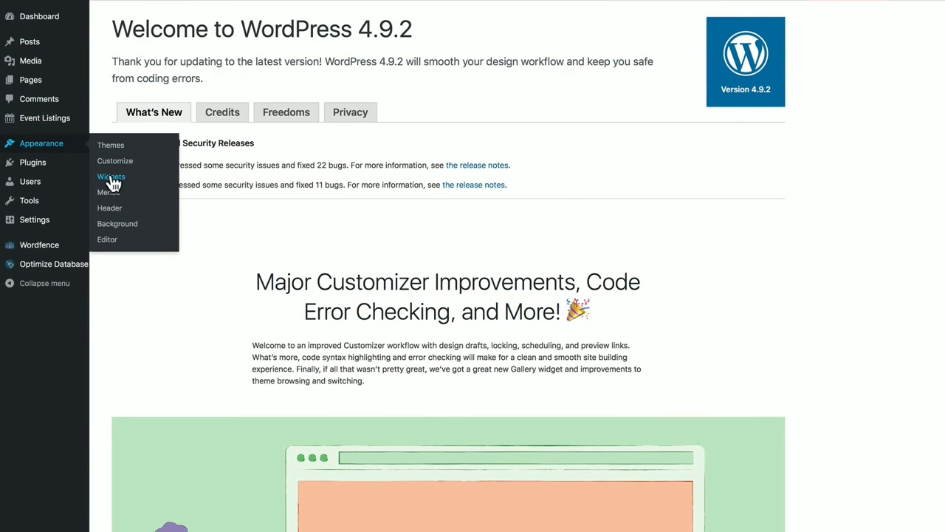
Add the Featured Events widget to Footer Widget 1 on the Widgets page
click(111, 175)
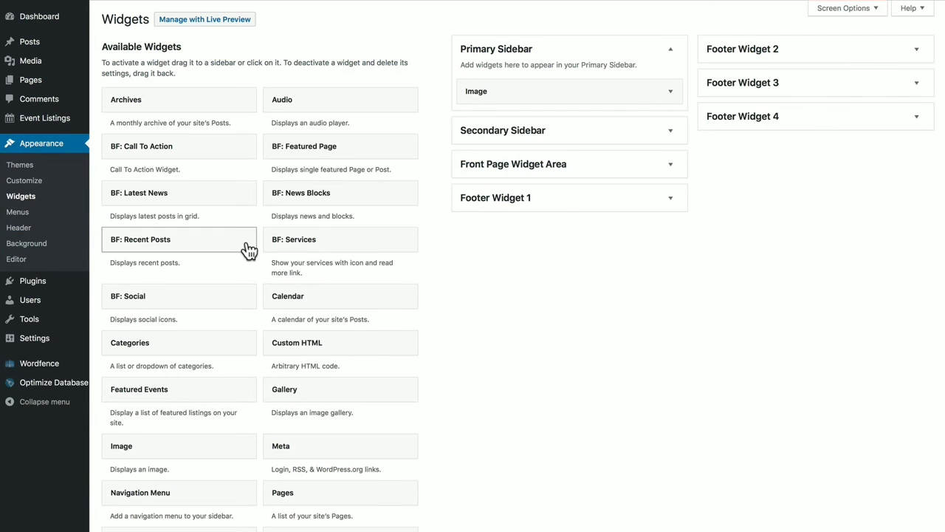
scroll(281, 302, down, 2)
scroll(305, 336, down, 2)
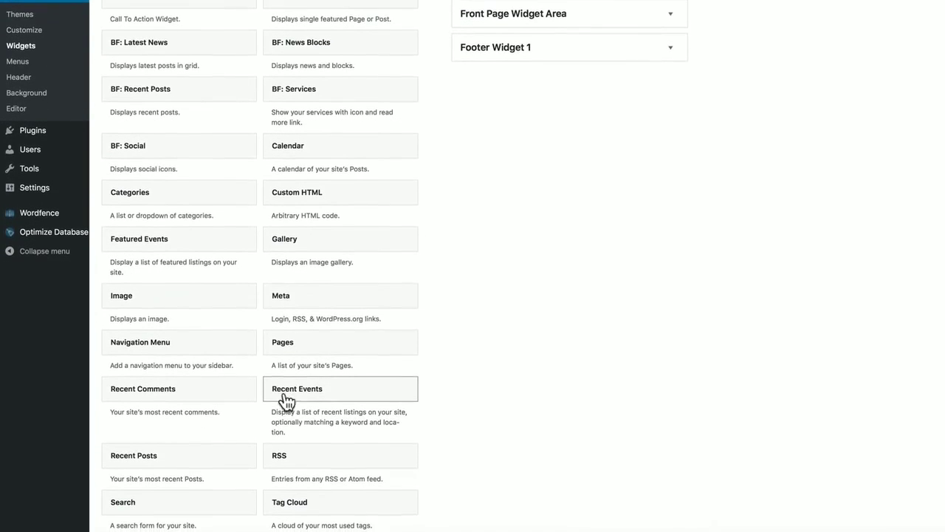
scroll(299, 401, down, 4)
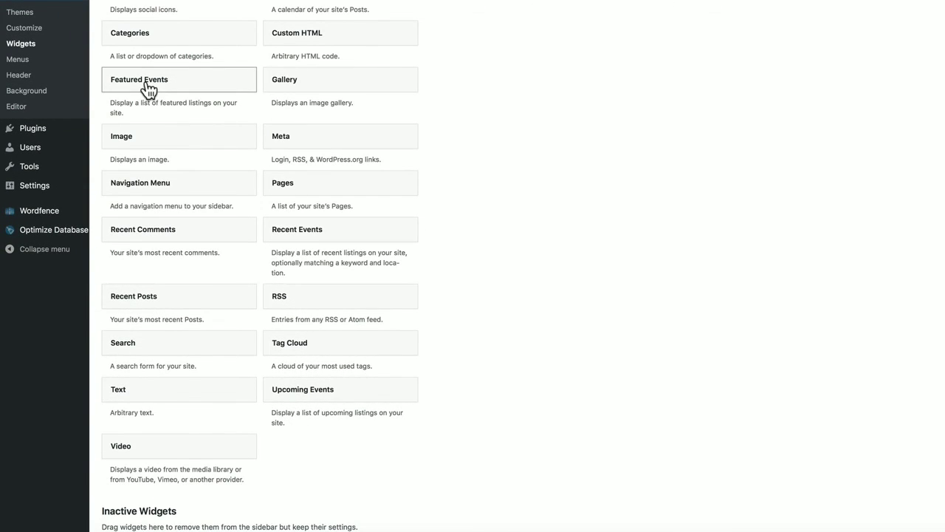
drag(150, 91, 528, 59)
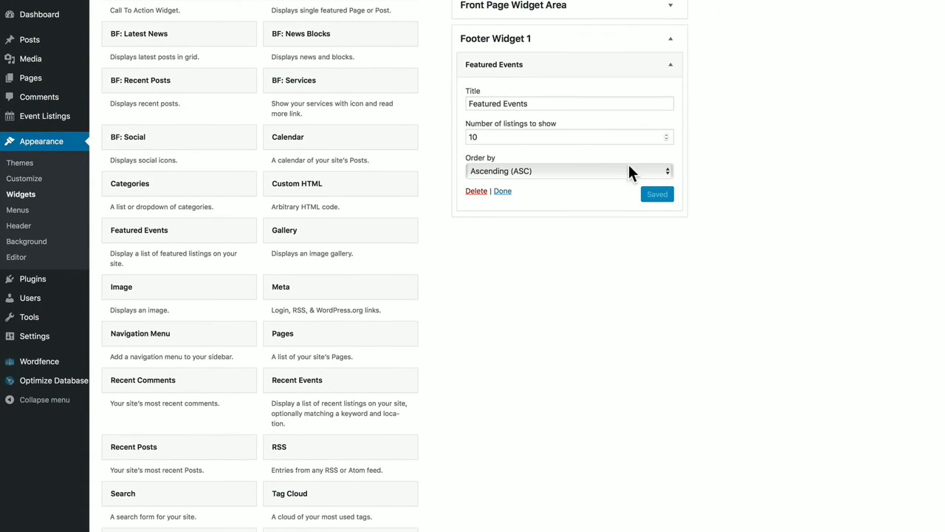
Add the Upcoming Events and Recent Events widgets to Footer Widget 1
click(671, 42)
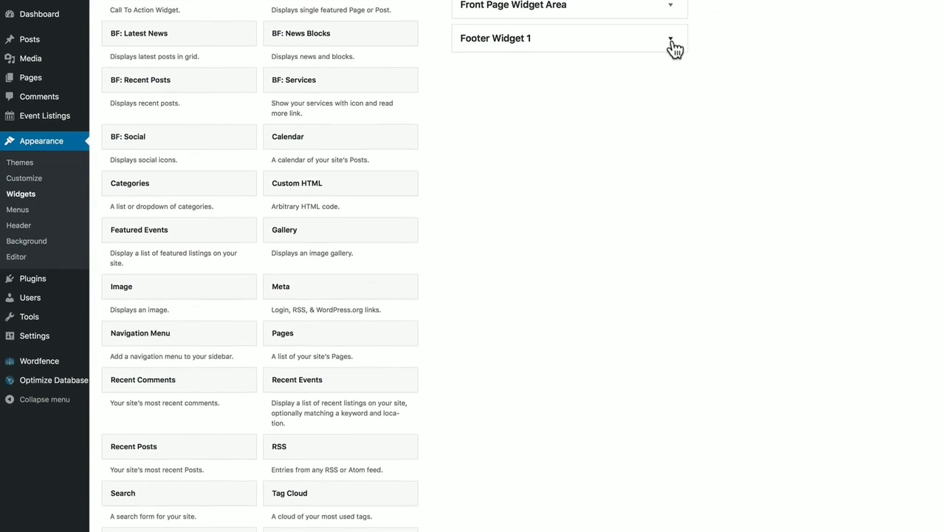
scroll(423, 352, down, 3)
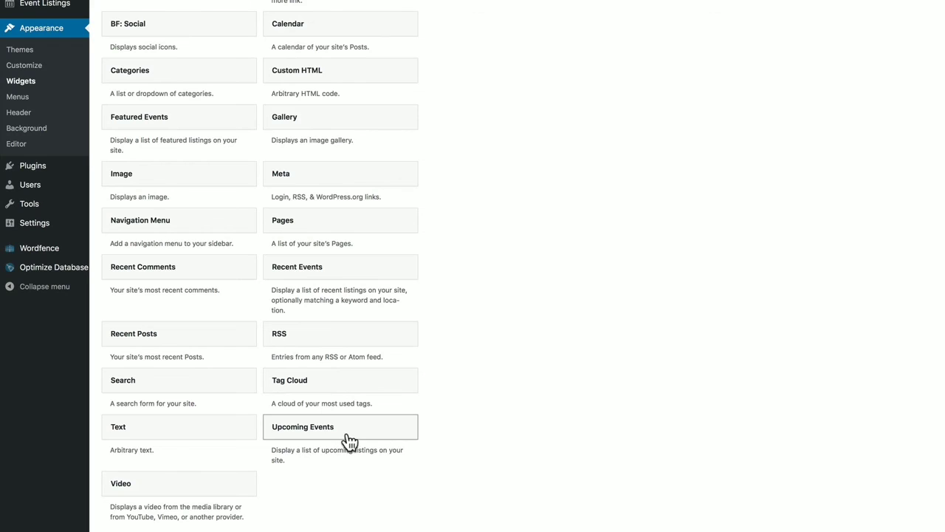
drag(350, 442, 547, 76)
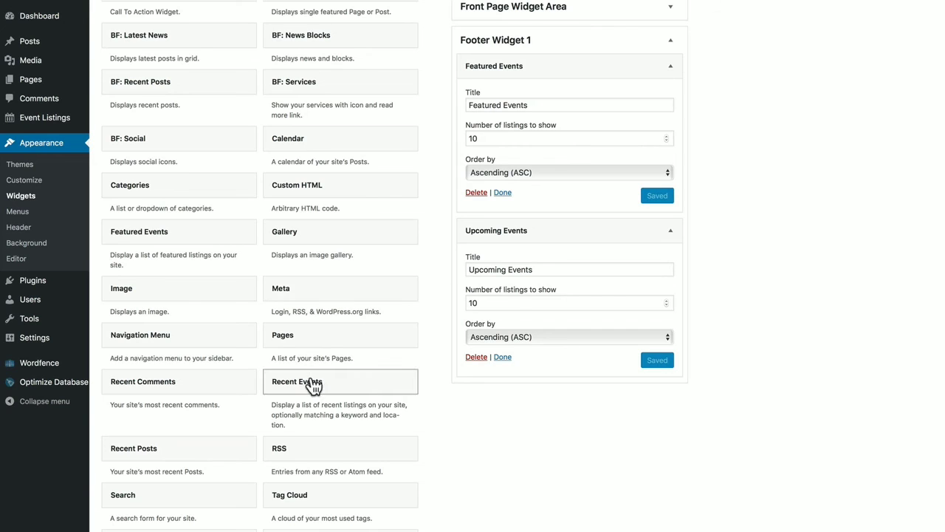
drag(314, 385, 599, 352)
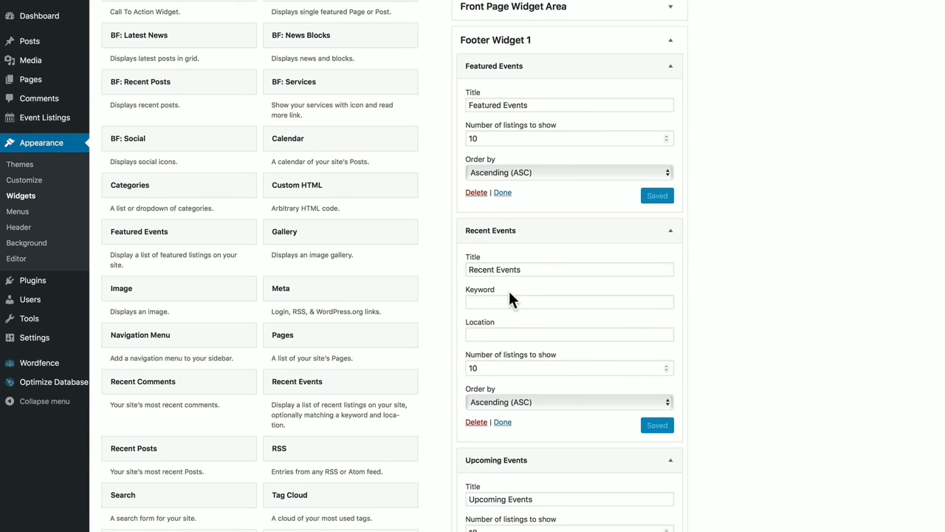
click(517, 331)
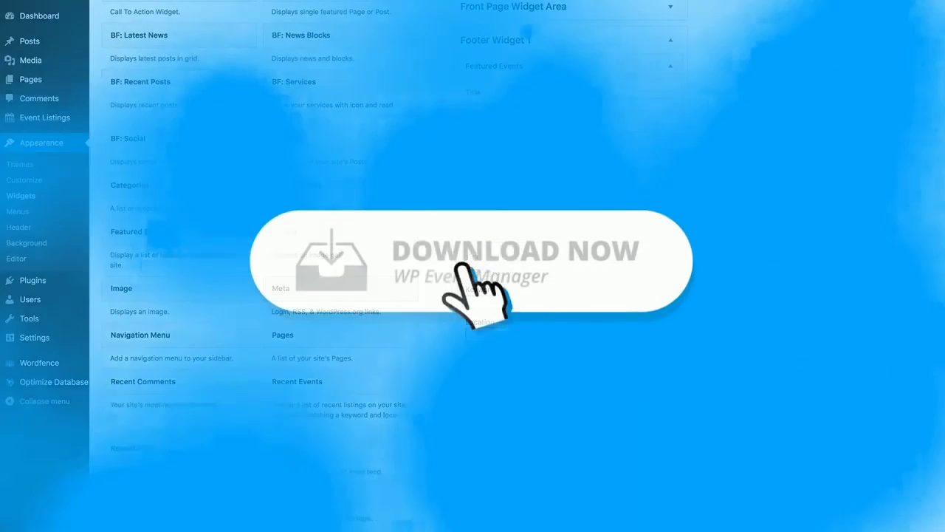